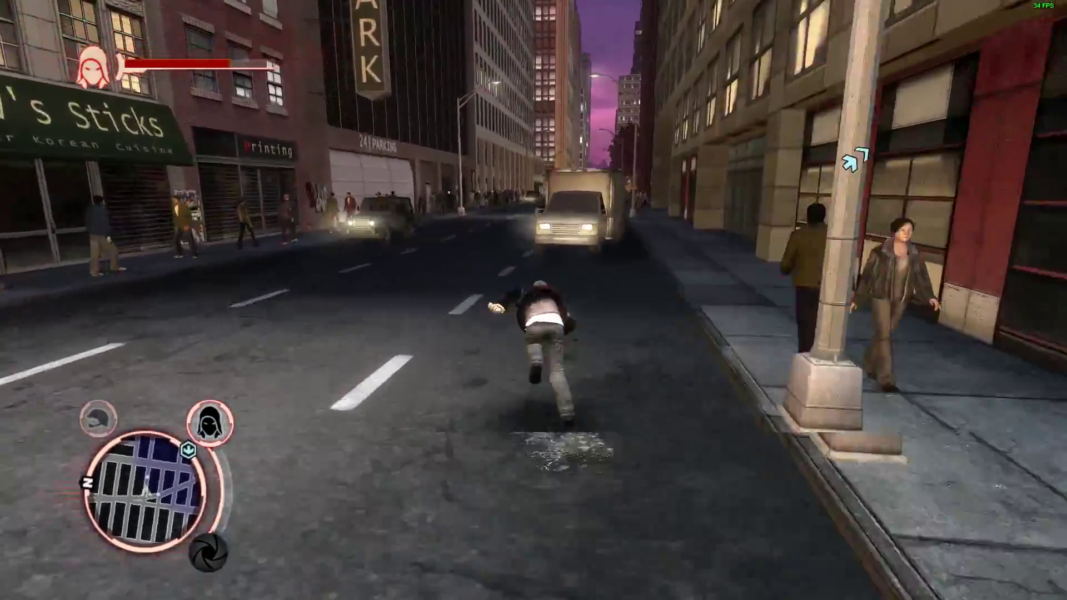
# Run over the van, wall-run up the building and leap through the crowd toward the orb
pyautogui.press('space')
pyautogui.press('d')
pyautogui.press('a')
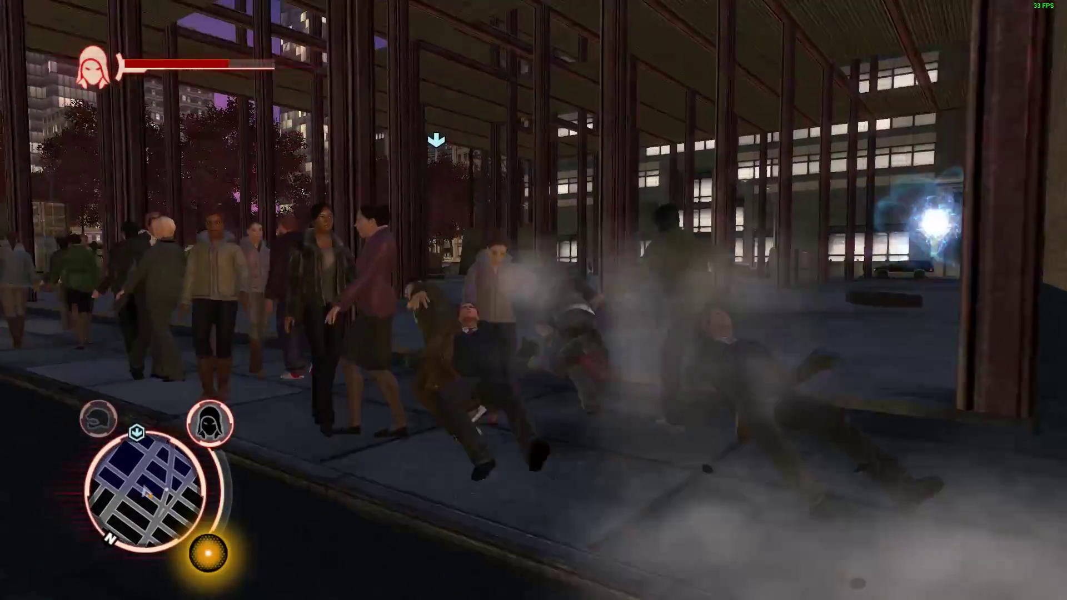
pyautogui.press('w')
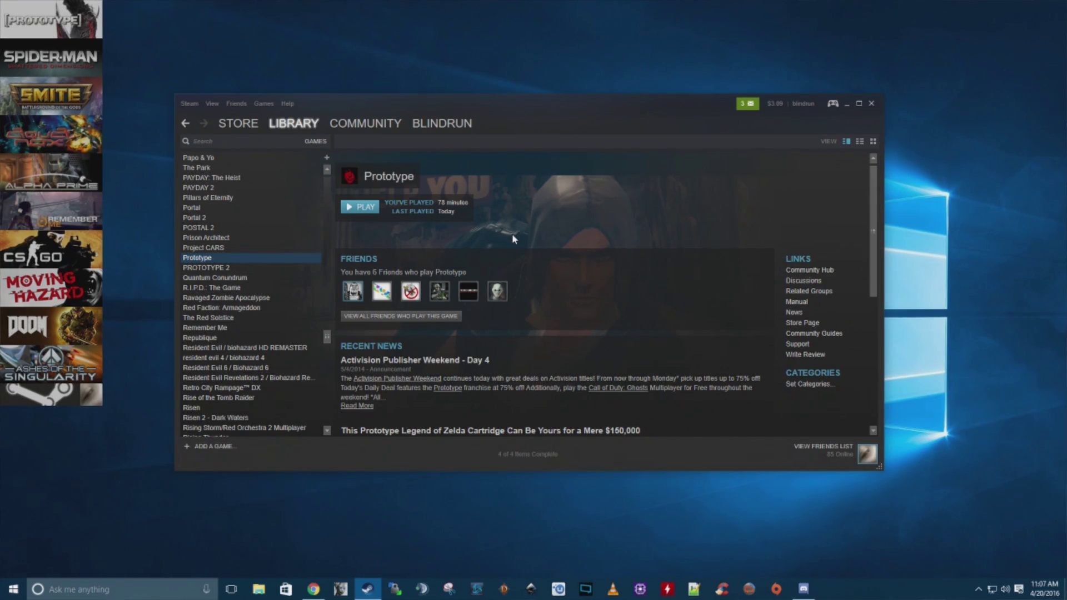
# Nudge the Steam Prototype window slightly upward and open the taskbar's Windows search panel
pyautogui.moveTo(305, 128)
pyautogui.moveTo(531, 119); pyautogui.dragTo(531, 90)
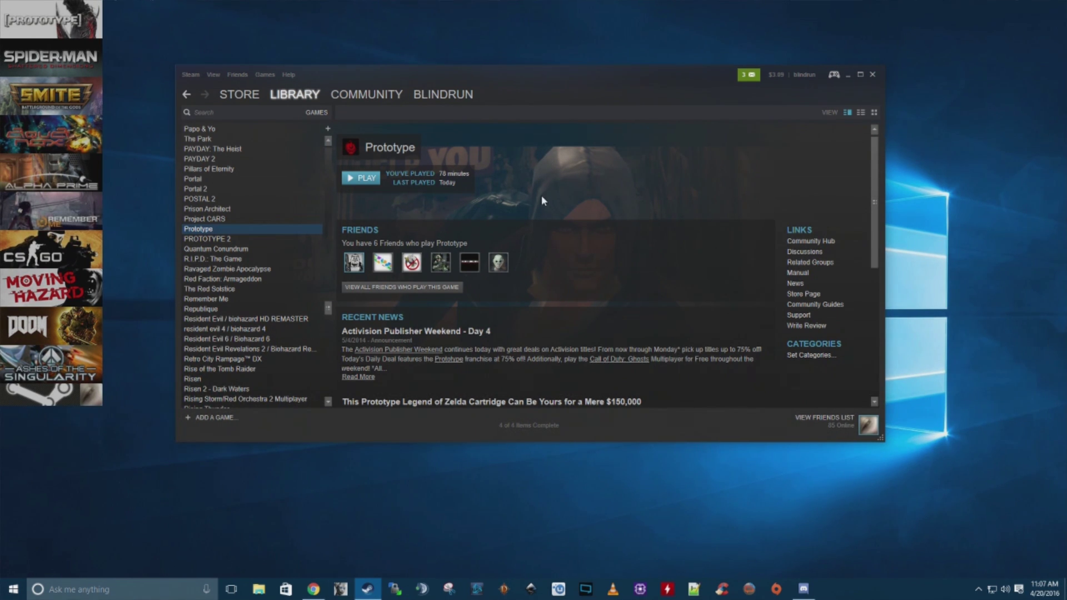
pyautogui.click(172, 588)
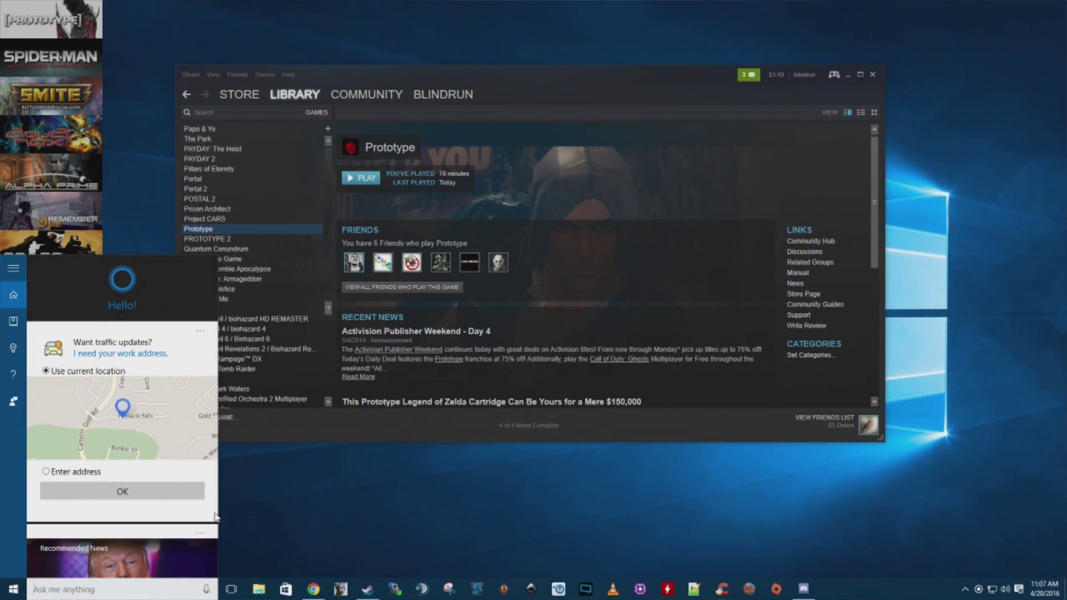
# Search for 'device manager', open it and centre its window on screen
pyautogui.write('device')
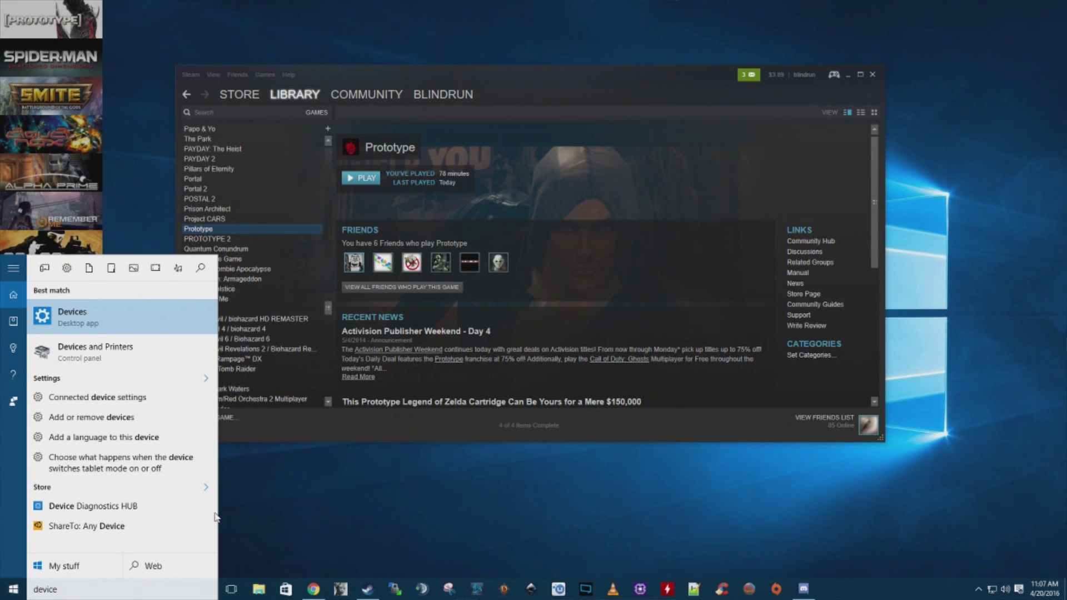
pyautogui.write(' manag')
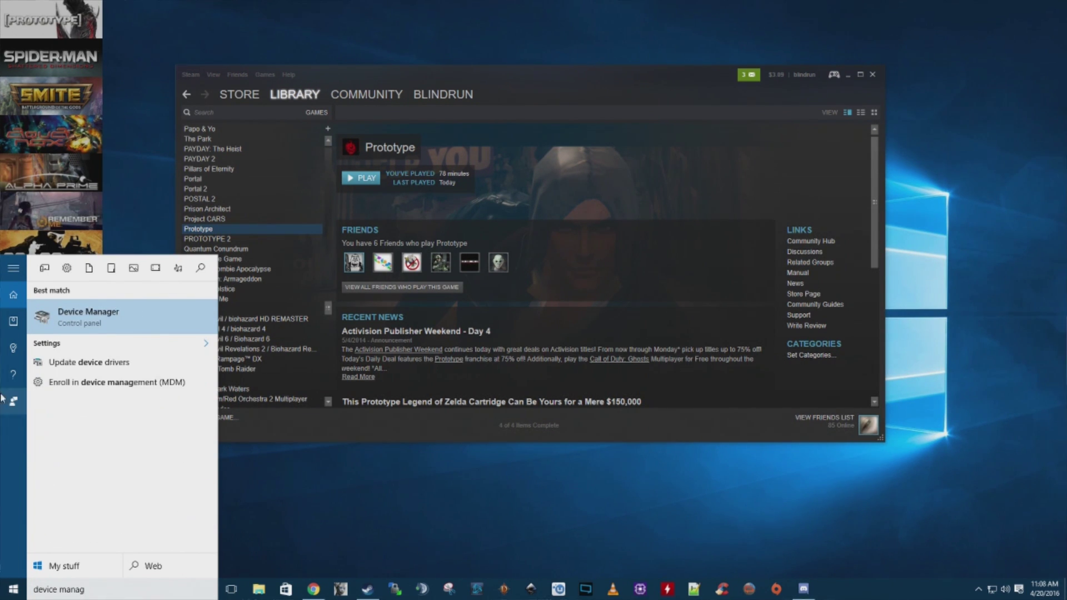
pyautogui.click(155, 325)
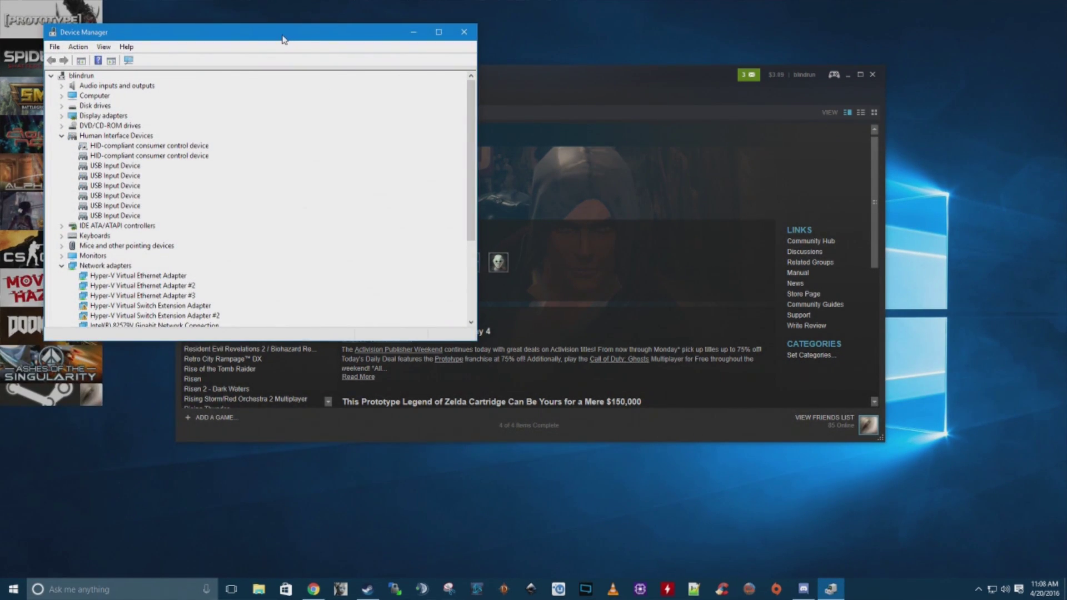
pyautogui.moveTo(283, 39); pyautogui.dragTo(586, 83)
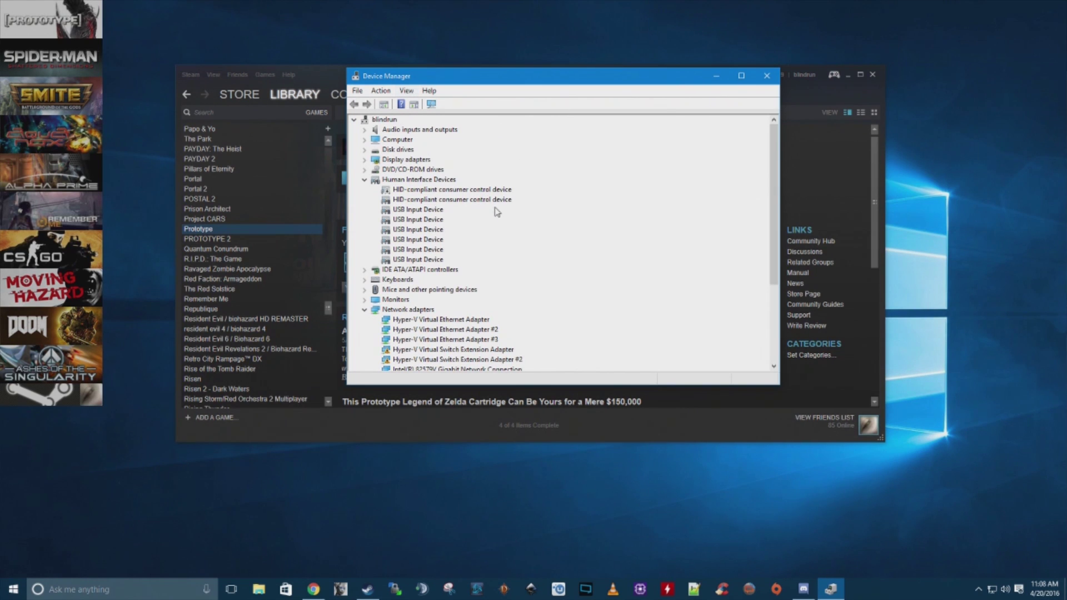
# Expand Human Interface Devices and select the first HID-compliant consumer control device
pyautogui.click(435, 192)
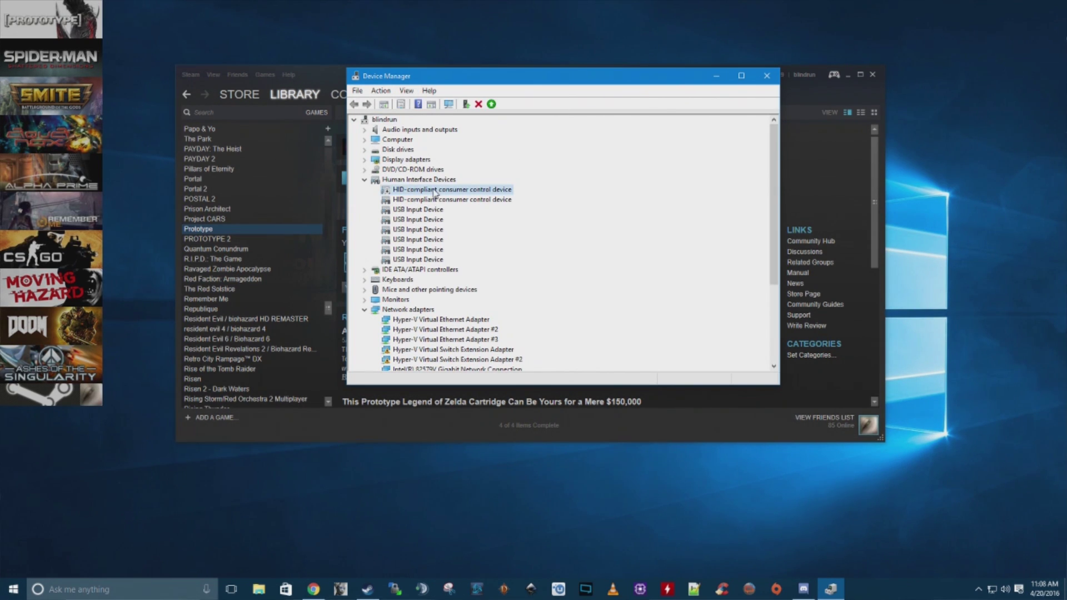
pyautogui.click(365, 180)
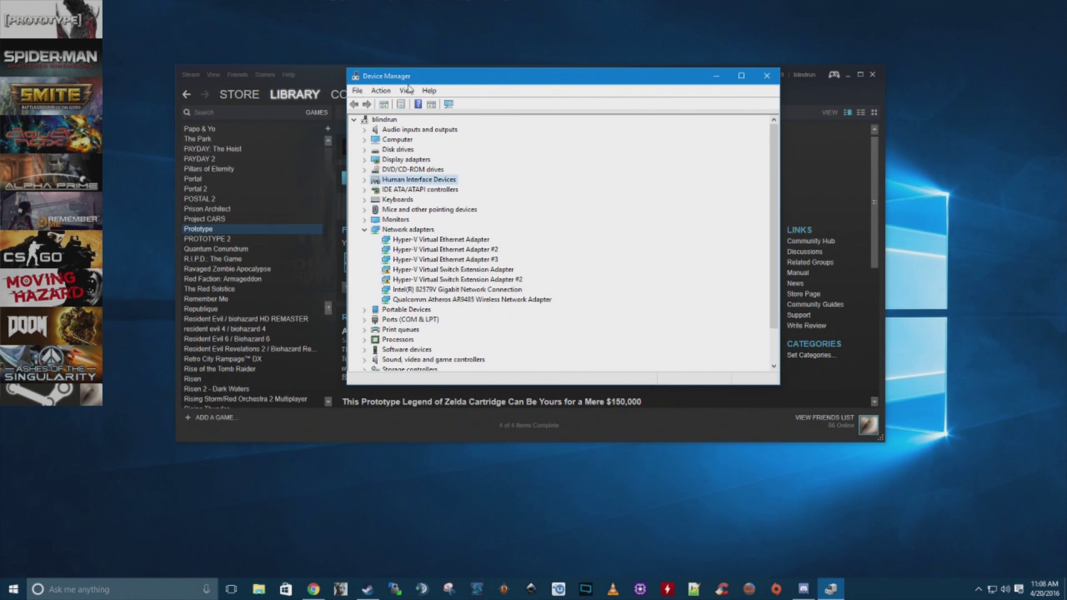
pyautogui.click(366, 181)
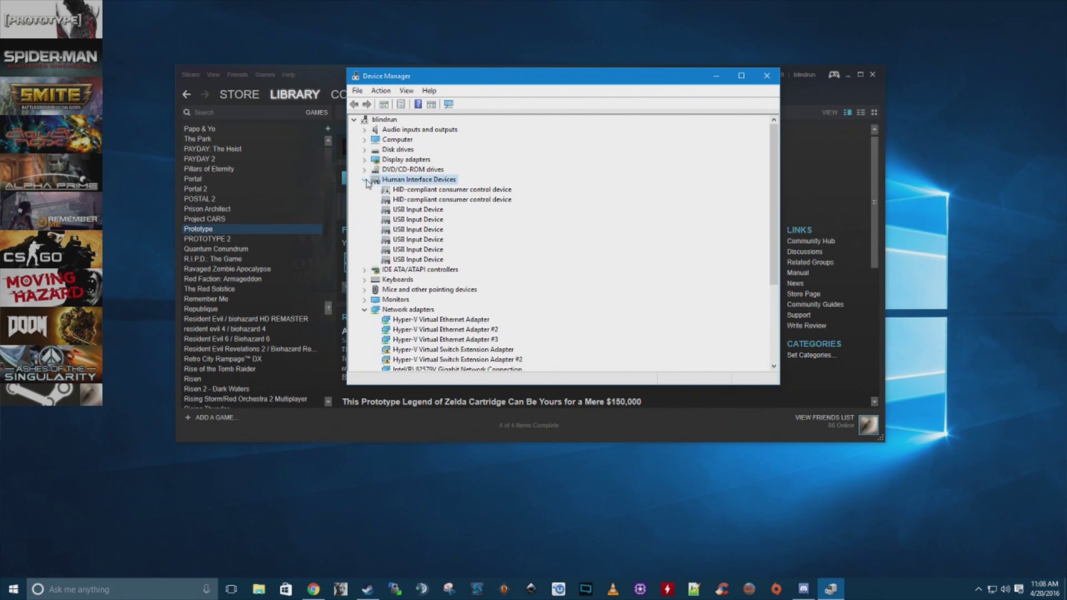
pyautogui.click(424, 192)
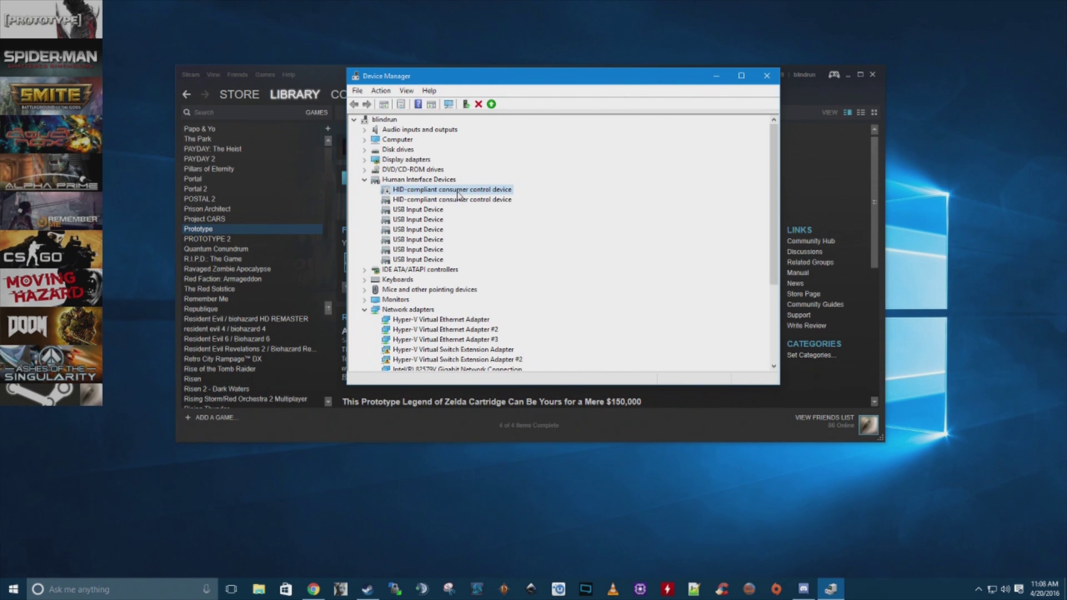
# Disable the first HID-compliant consumer control device, answering Yes to the confirmation
pyautogui.rightClick(459, 193)
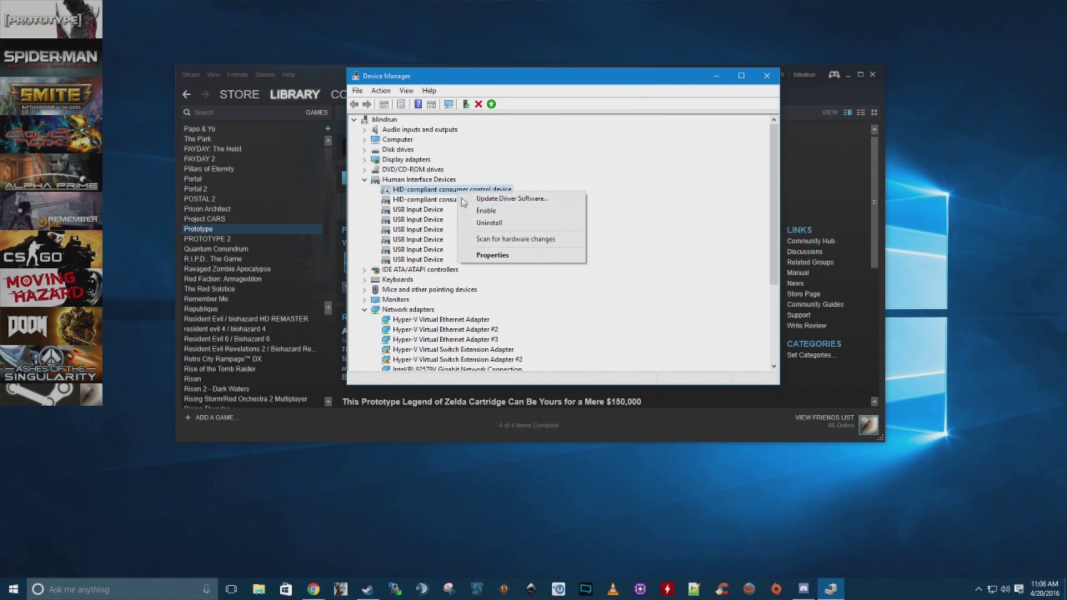
pyautogui.click(487, 210)
pyautogui.click(556, 440)
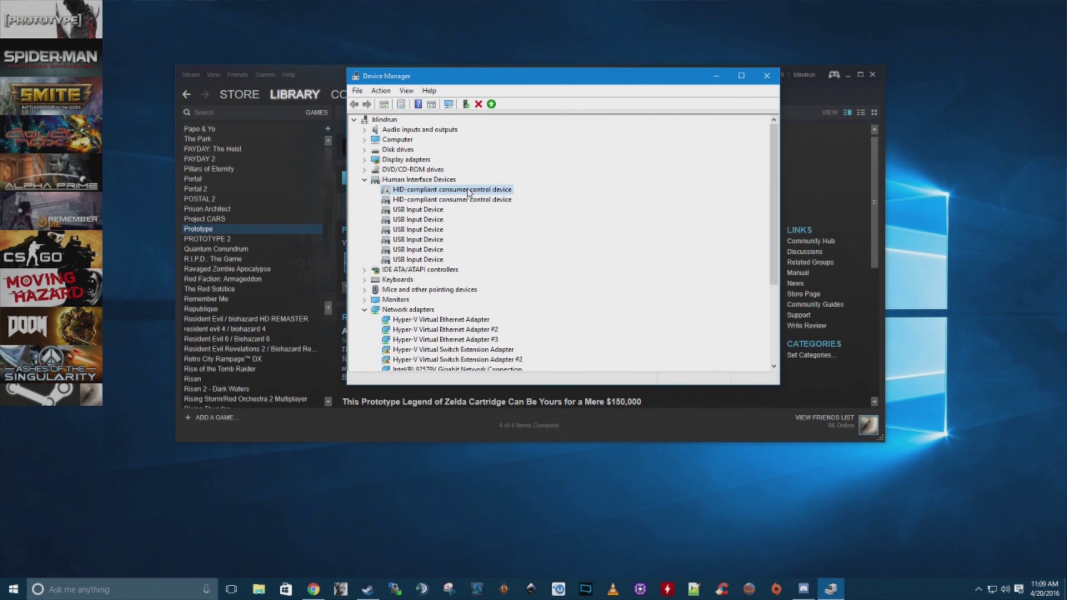
# Check the device's General, Driver and Details properties for Code 22, then close Device Manager
pyautogui.rightClick(437, 190)
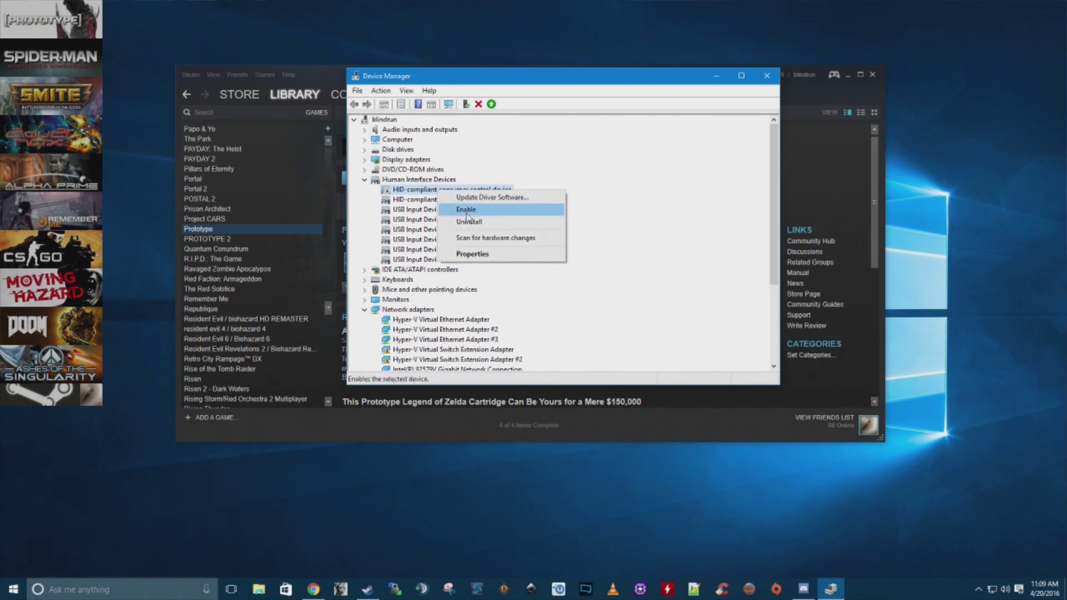
pyautogui.click(481, 261)
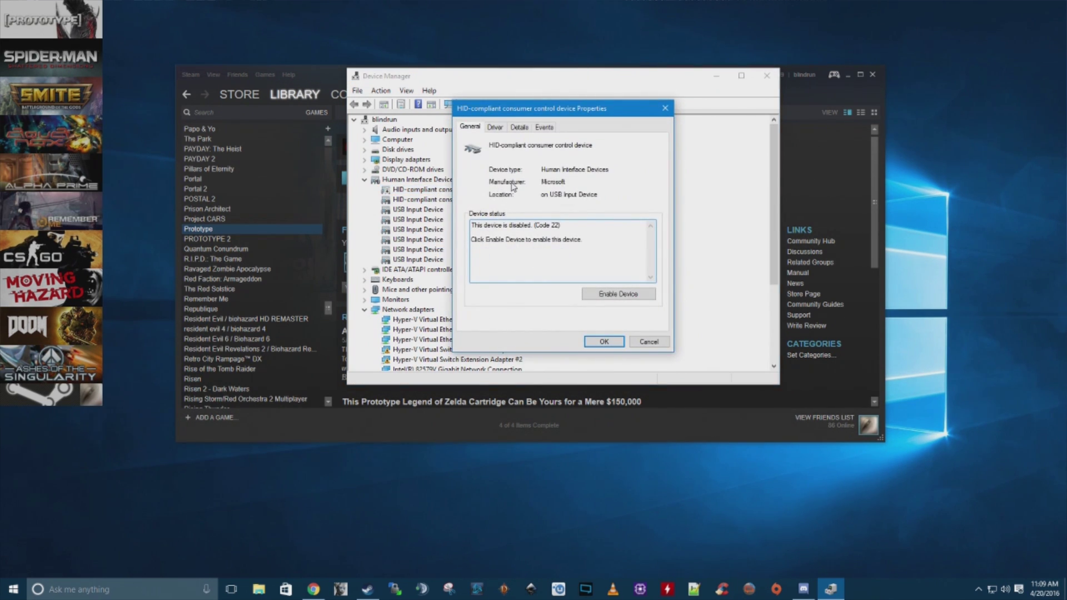
pyautogui.click(495, 128)
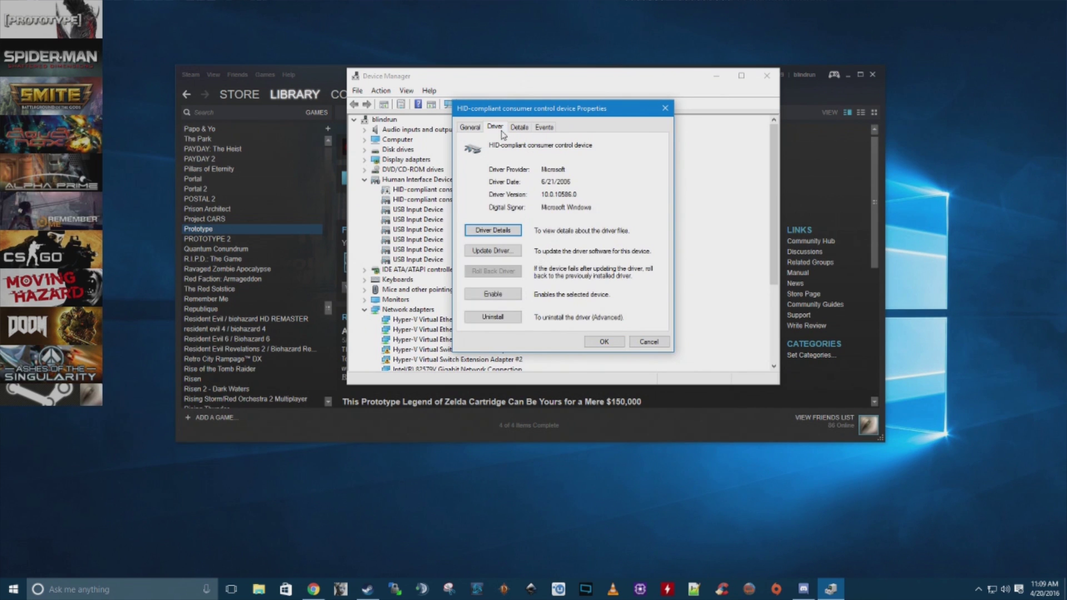
pyautogui.click(521, 128)
pyautogui.click(665, 108)
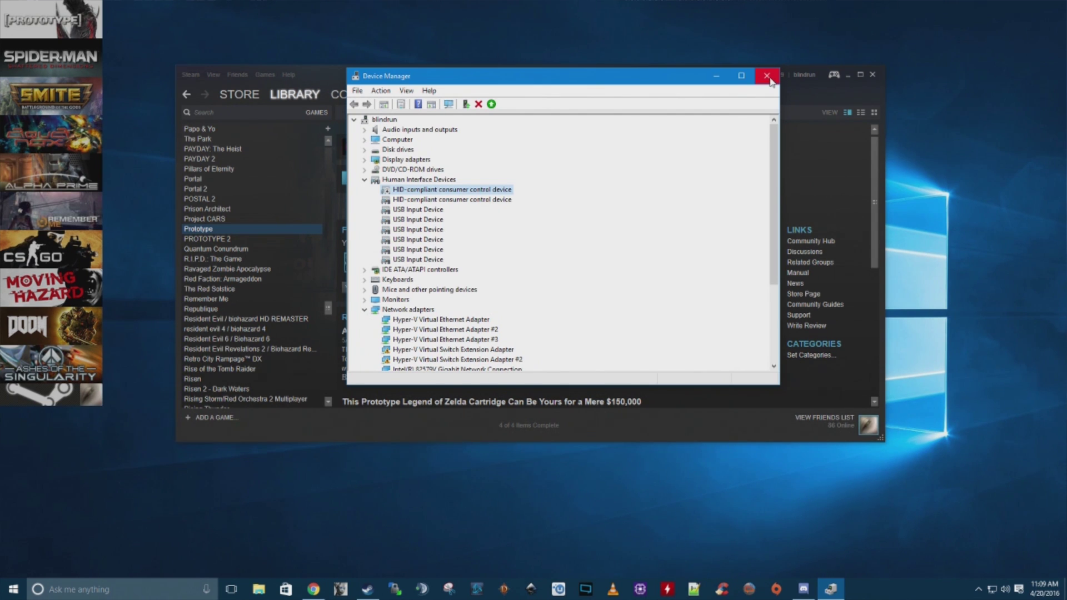
pyautogui.click(768, 78)
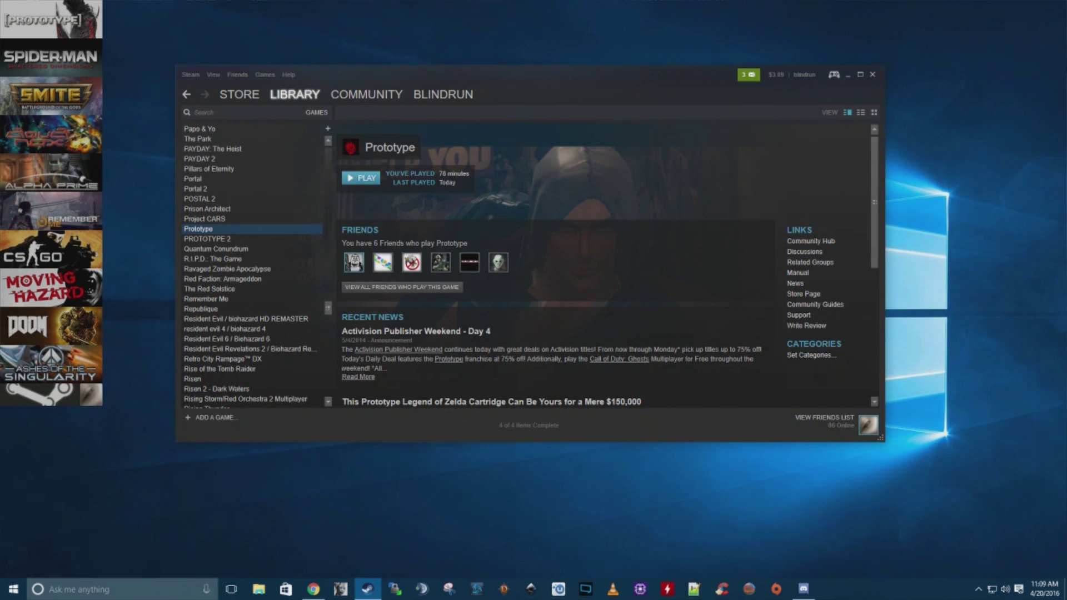
# Download the 6.06 MB Prototype_All_Res.zip from the MediaFire page and open its download menu
pyautogui.hotkey('alt', 'Tab')
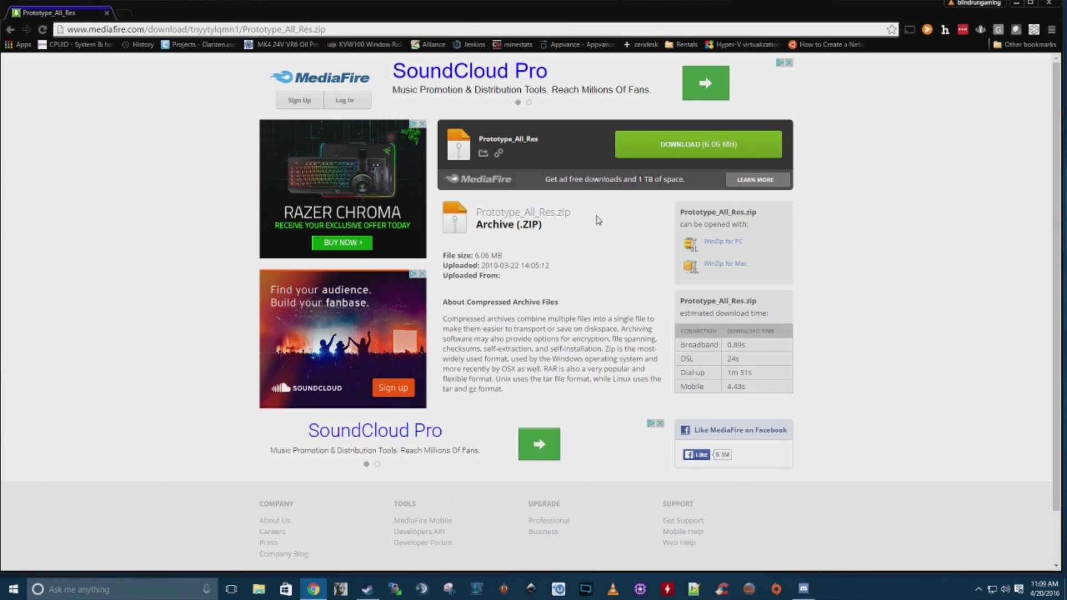
pyautogui.click(687, 148)
pyautogui.click(113, 566)
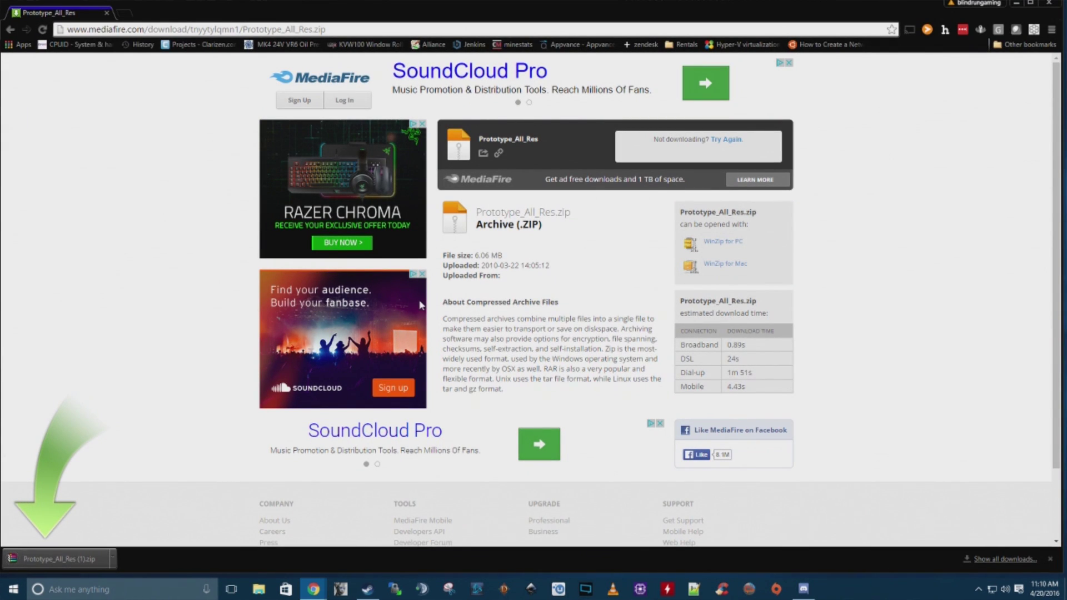
pyautogui.click(114, 560)
# Show the download in the Downloads folder and bring up actions for the original Prototype_All_Res.zip
pyautogui.click(160, 527)
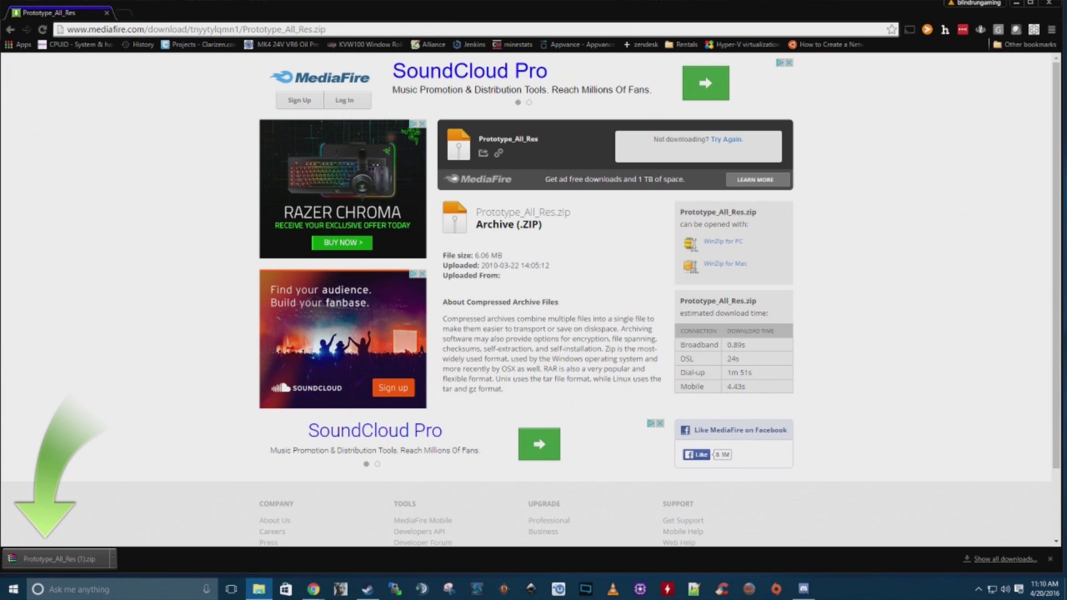
pyautogui.scroll(-2, 356, 345)
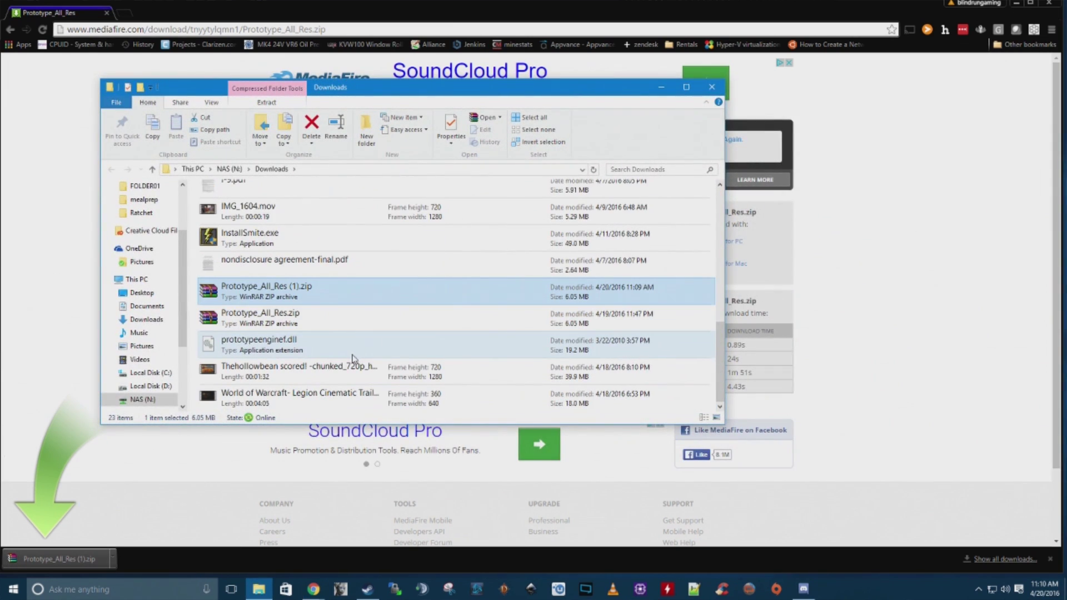
pyautogui.click(320, 328)
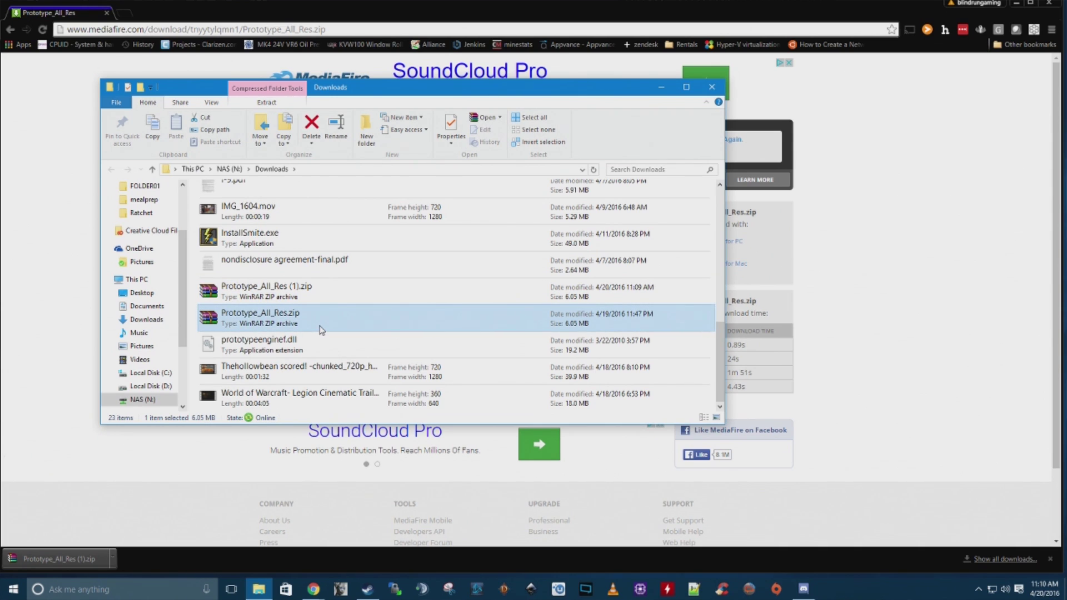
pyautogui.rightClick(310, 321)
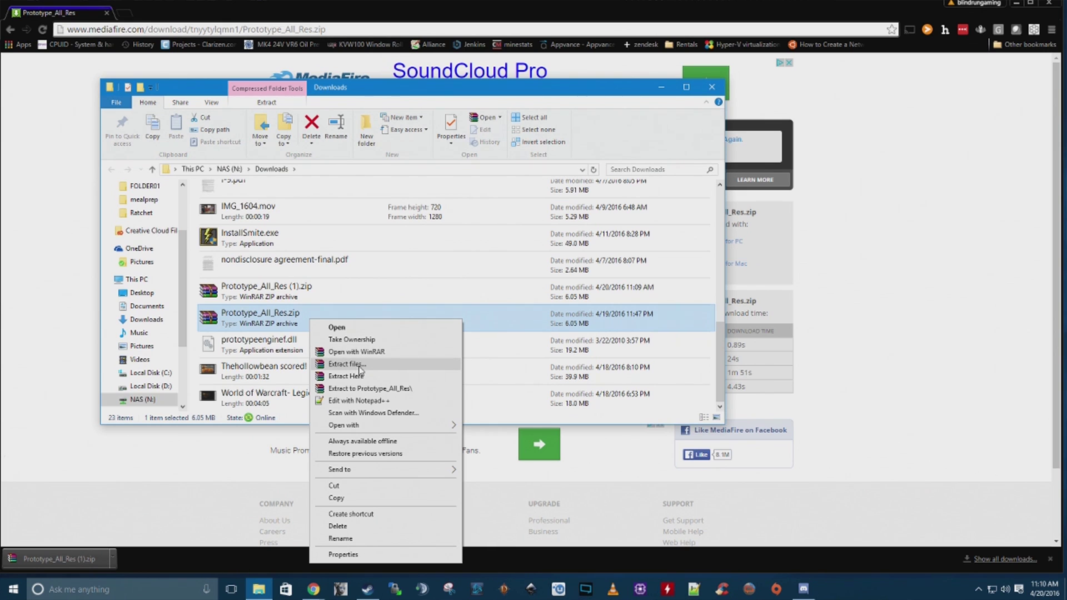
# Open WinRAR's Extract files dialog for Prototype_All_Res.zip
pyautogui.click(359, 365)
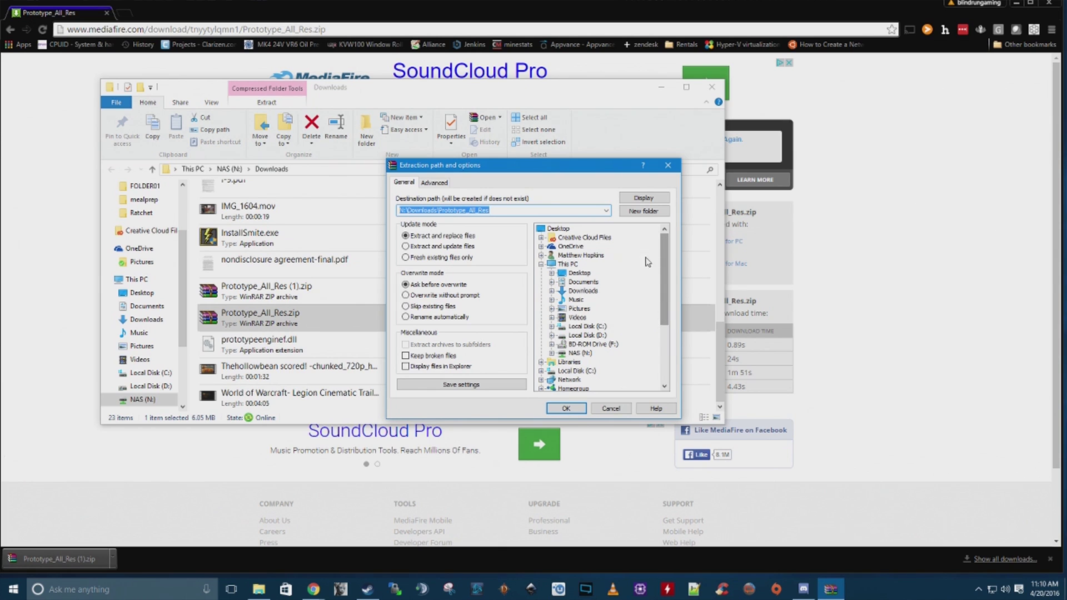
pyautogui.moveTo(466, 173); pyautogui.dragTo(409, 163)
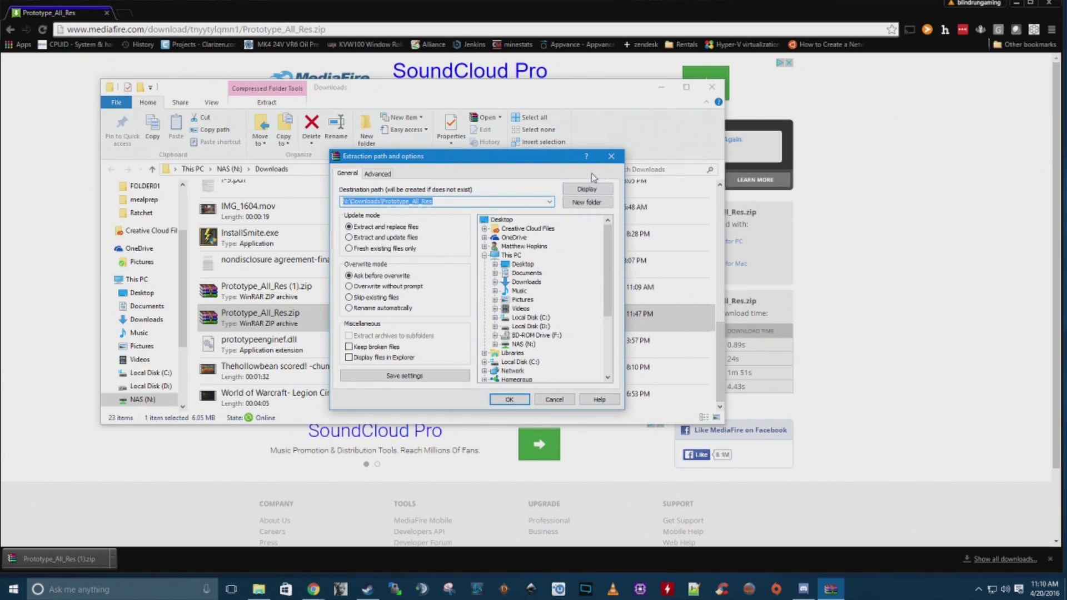
pyautogui.click(611, 157)
pyautogui.rightClick(339, 324)
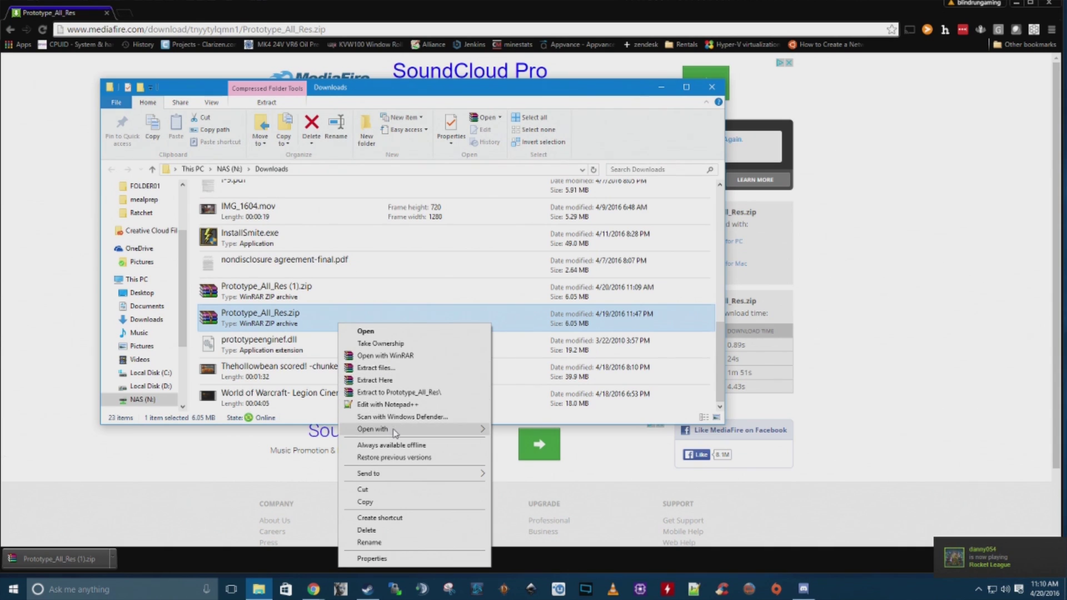
pyautogui.moveTo(394, 431)
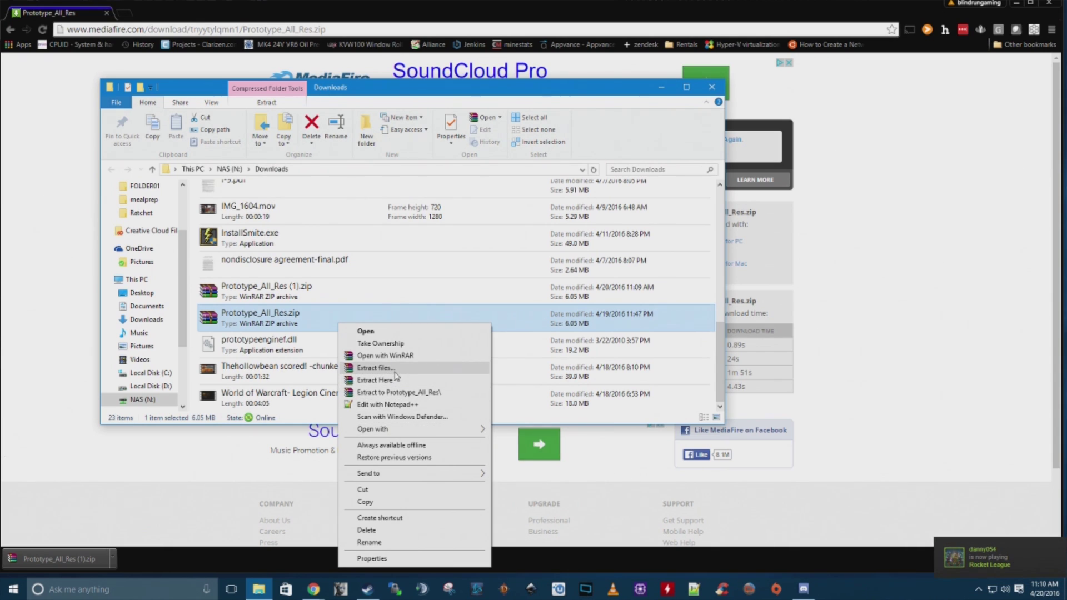
pyautogui.click(395, 371)
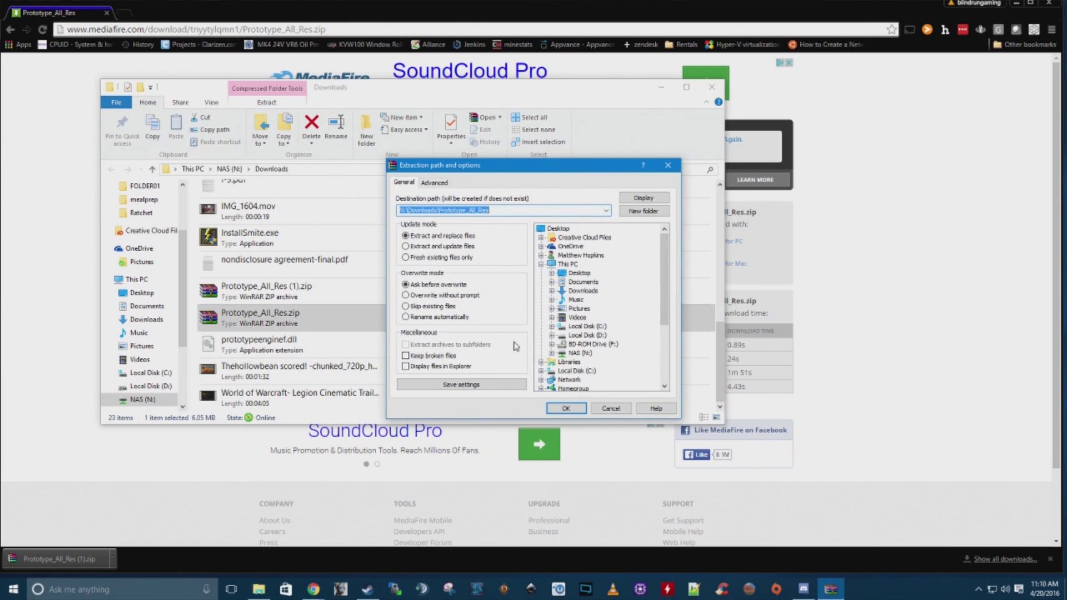
# Browse the destination tree on drive D down to Steam\steamapps
pyautogui.doubleClick(553, 335)
pyautogui.scroll(-5, 612, 300)
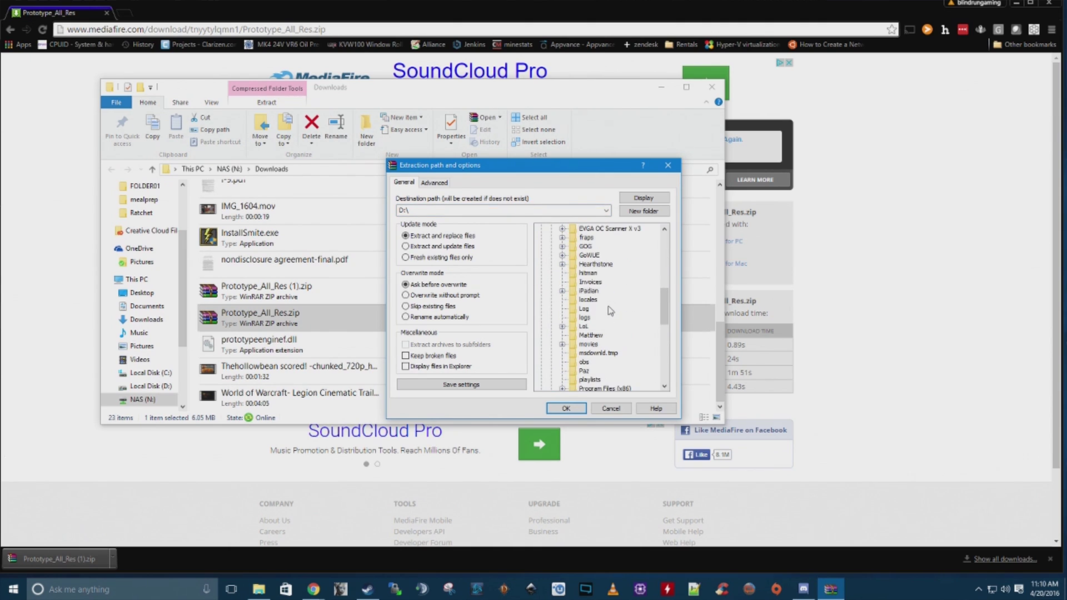
pyautogui.scroll(-2, 612, 308)
pyautogui.click(562, 362)
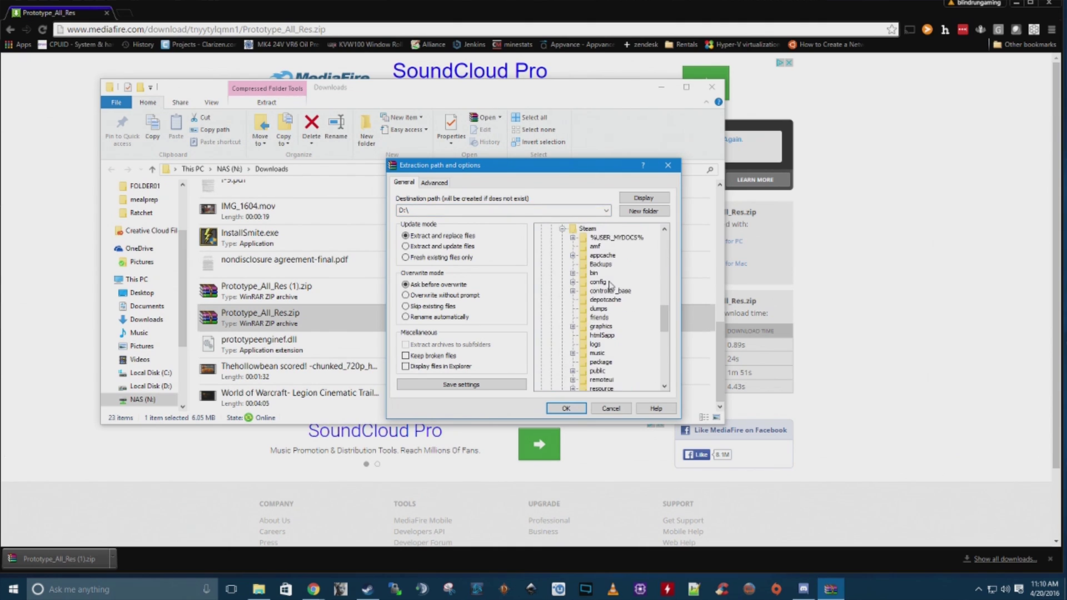
pyautogui.scroll(-3, 570, 350)
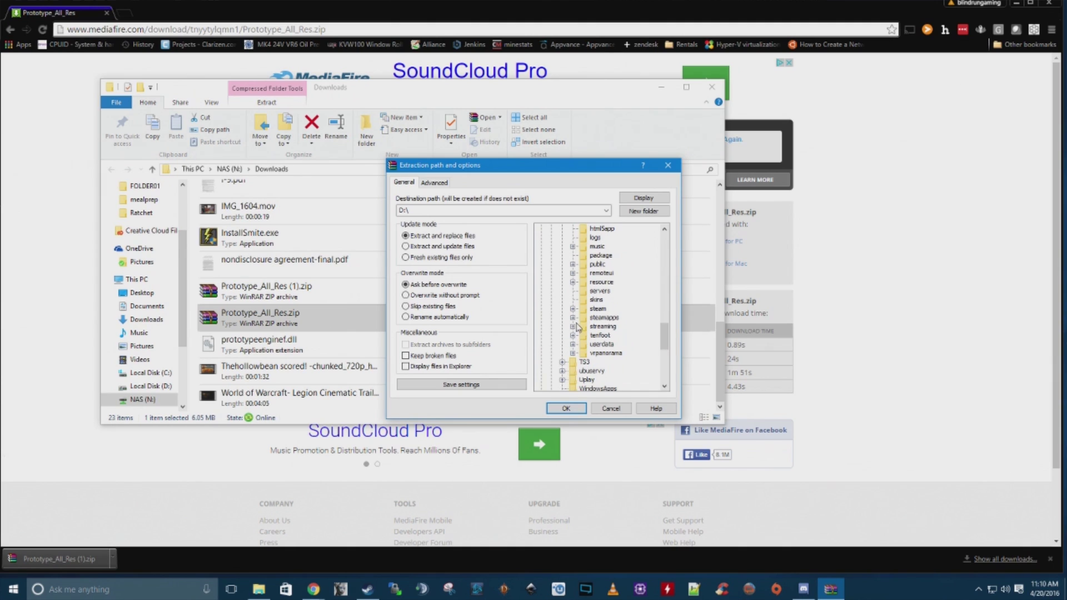
pyautogui.click(572, 318)
pyautogui.scroll(-1, 599, 306)
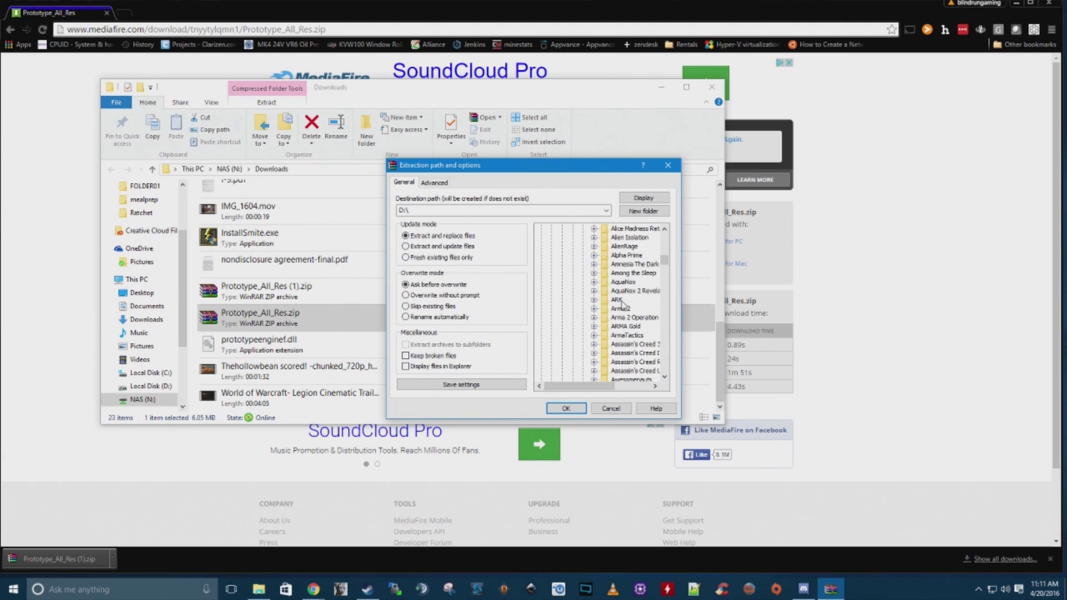
pyautogui.scroll(-1, 624, 305)
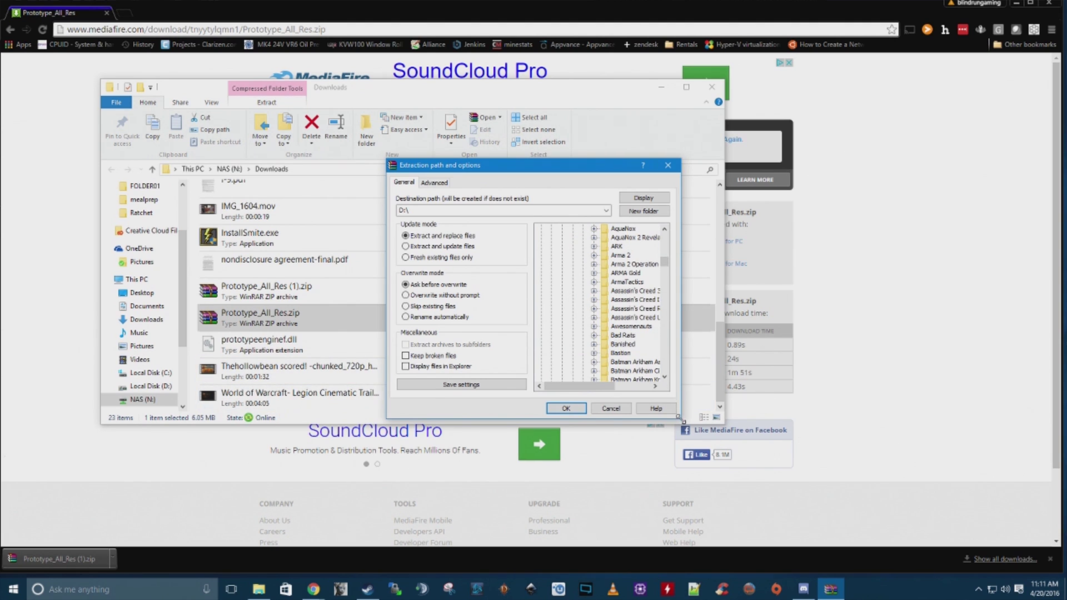
# Set D:\Steam\steamapps\common\Prototype as the destination and confirm extraction with OK
pyautogui.moveTo(679, 416); pyautogui.dragTo(866, 521)
pyautogui.scroll(-20, 655, 415)
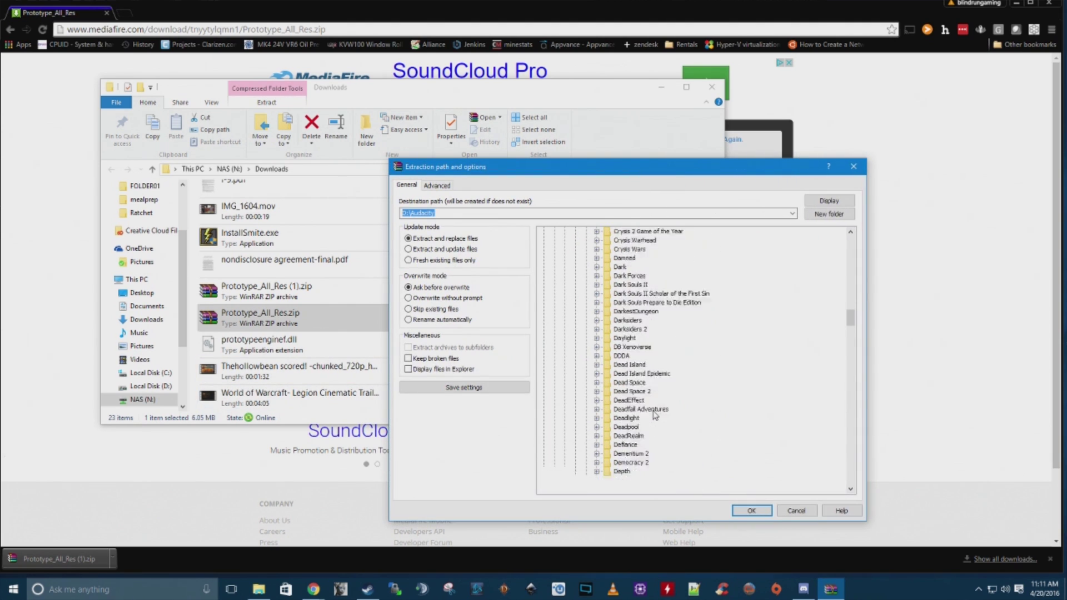
pyautogui.scroll(-20, 655, 414)
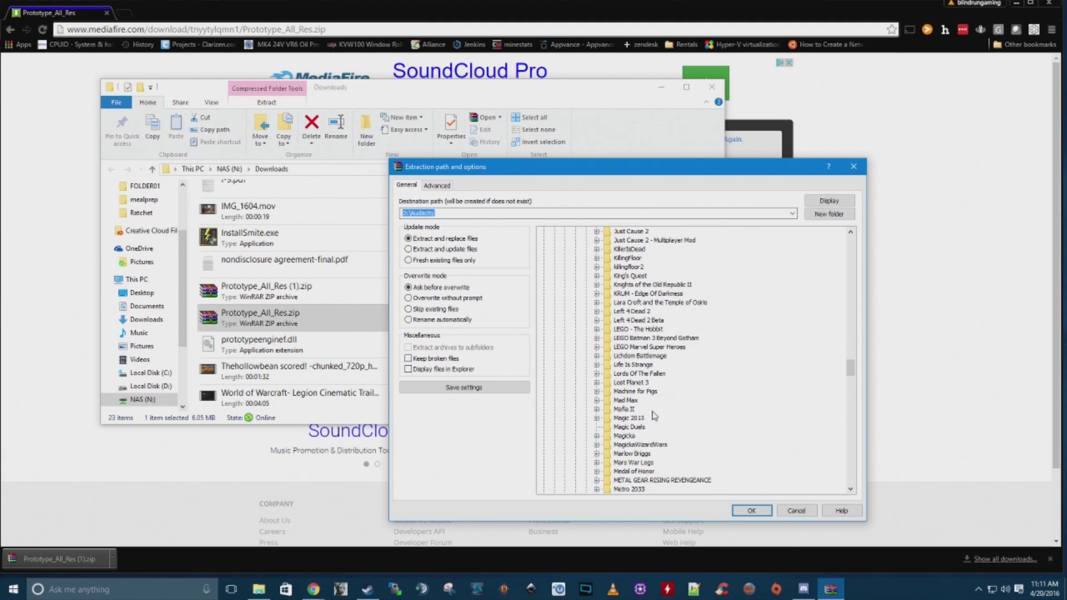
pyautogui.scroll(-9, 655, 414)
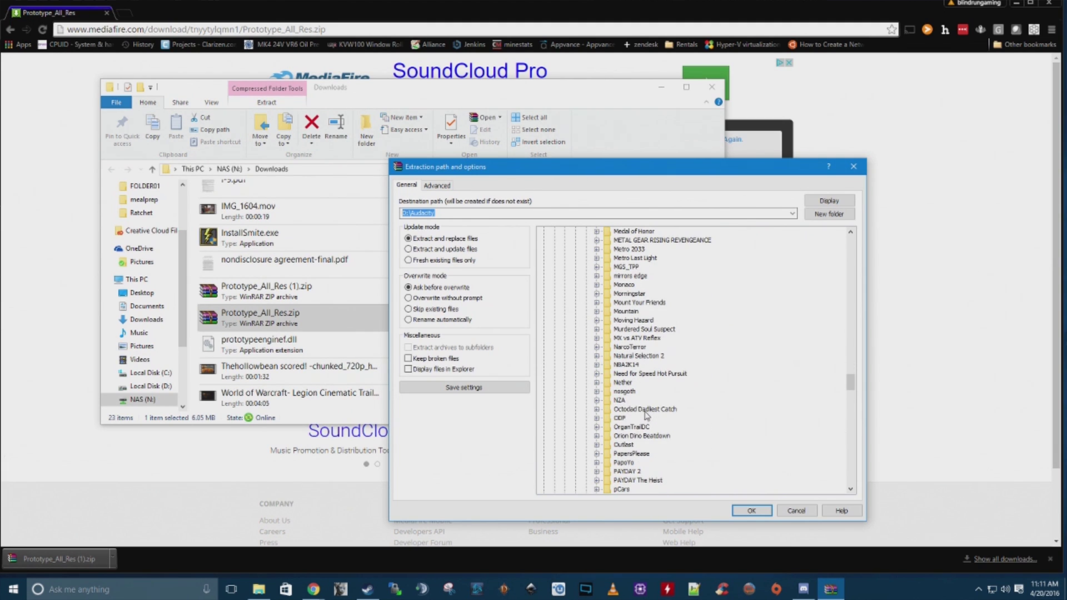
pyautogui.scroll(-7, 646, 416)
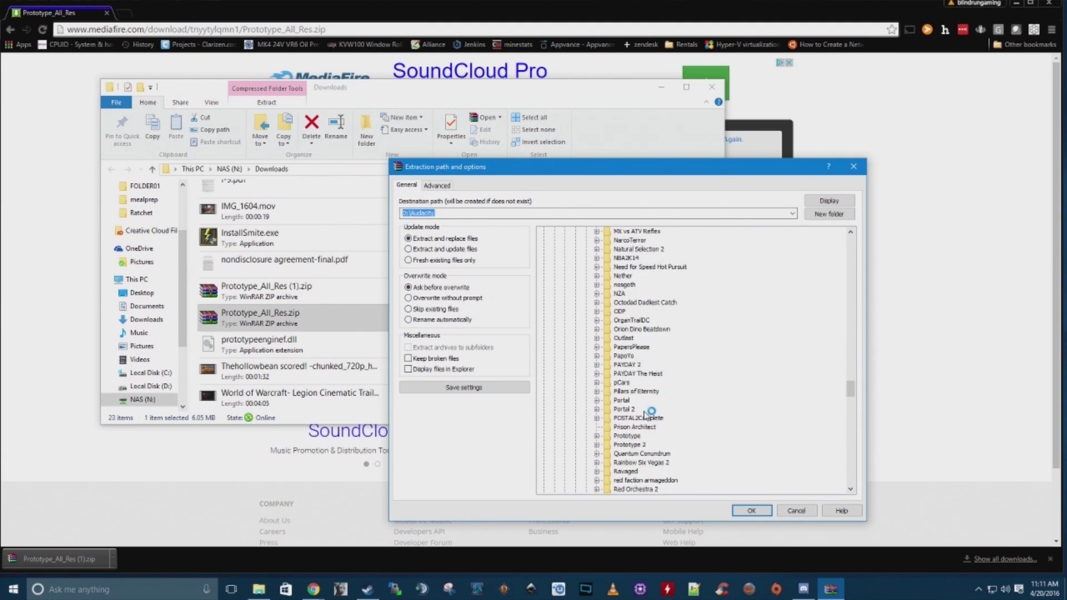
pyautogui.scroll(-1, 646, 416)
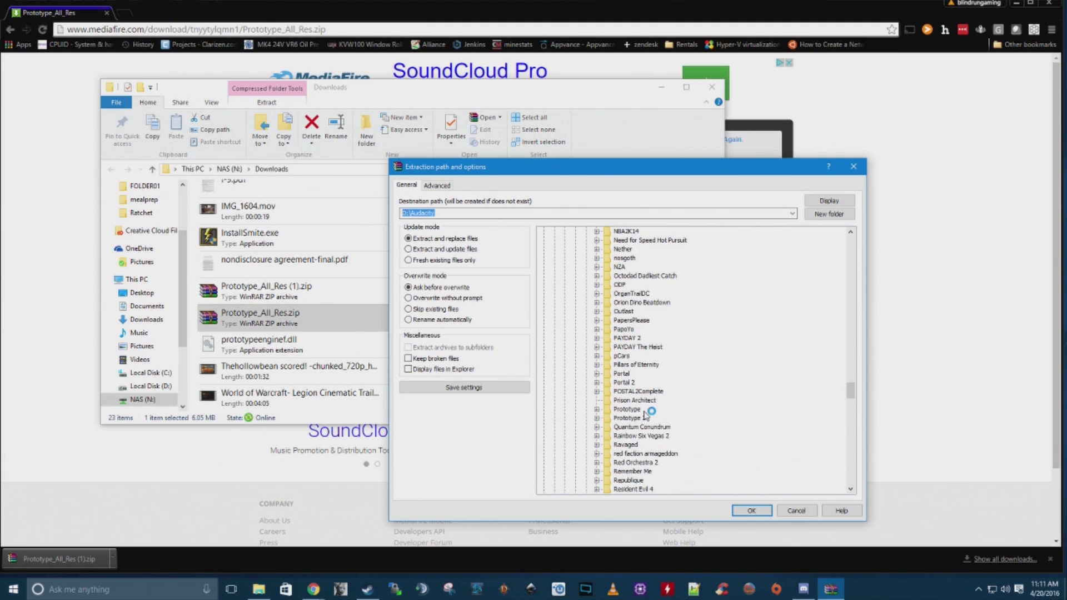
pyautogui.click(596, 410)
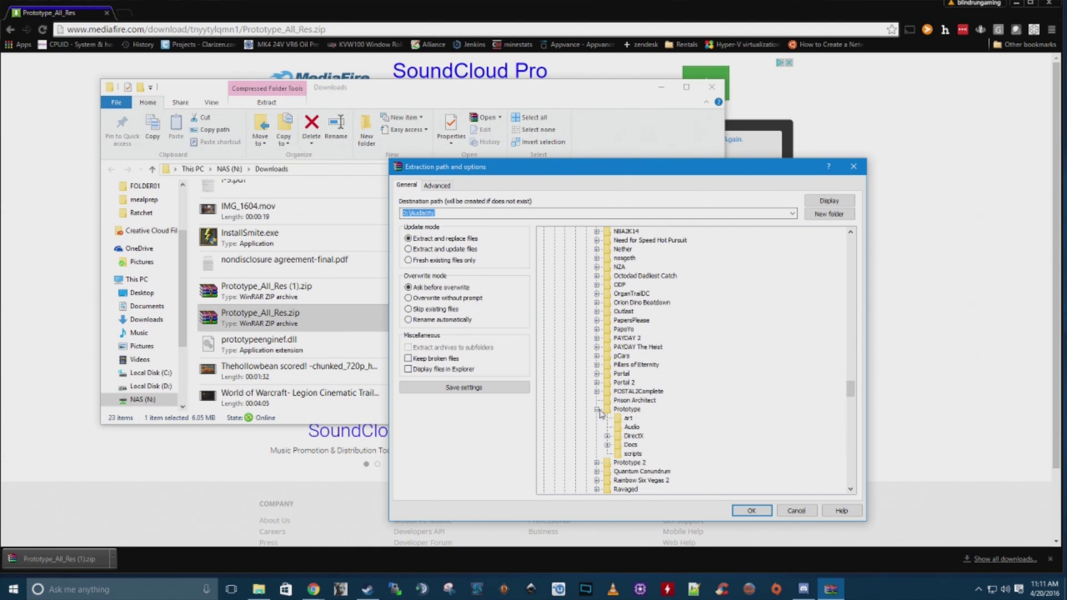
pyautogui.click(627, 411)
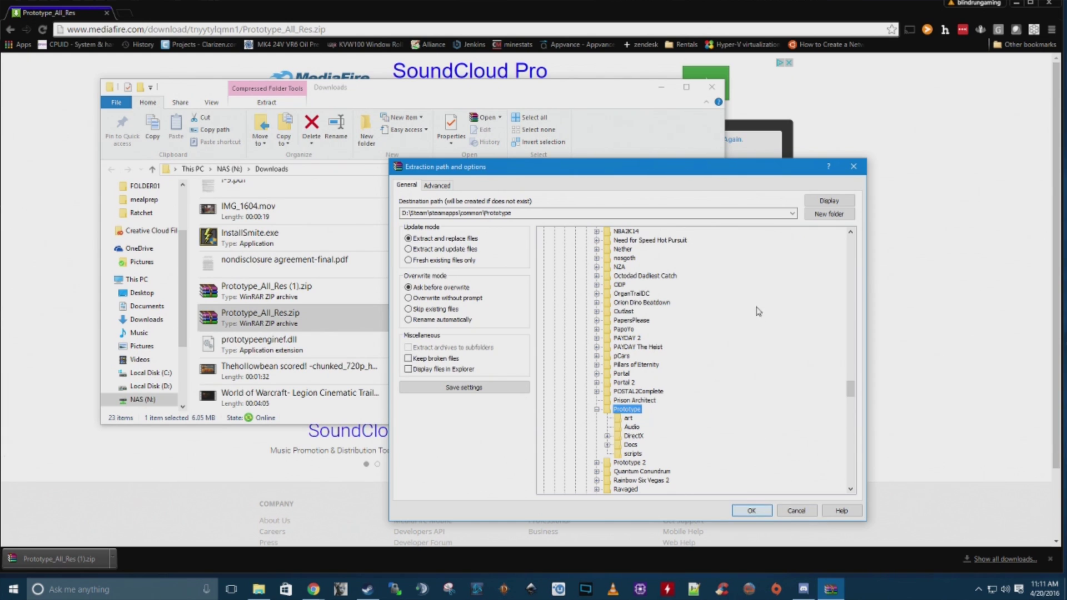
pyautogui.click(862, 173)
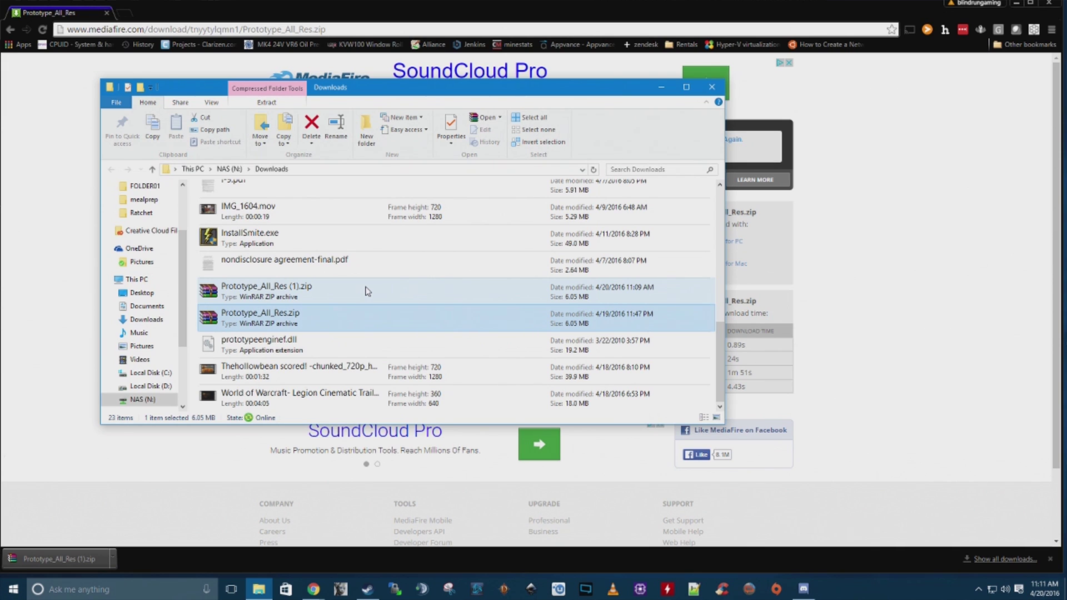
# Show Local Disk (D:) in File Explorer, briefly entering Program Files (x86) and returning
pyautogui.click(262, 592)
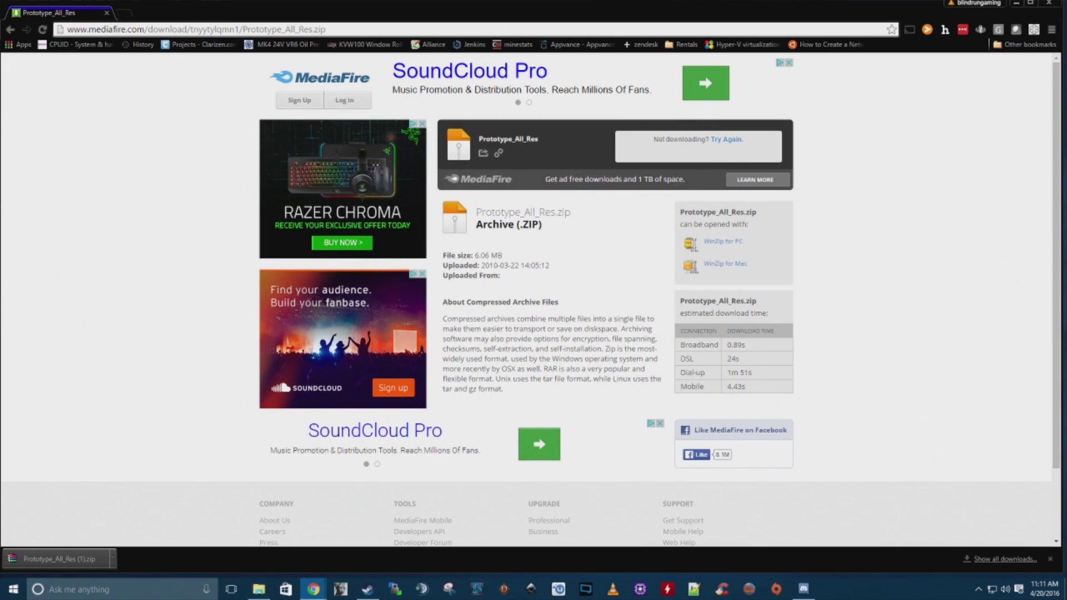
pyautogui.click(262, 591)
pyautogui.click(156, 387)
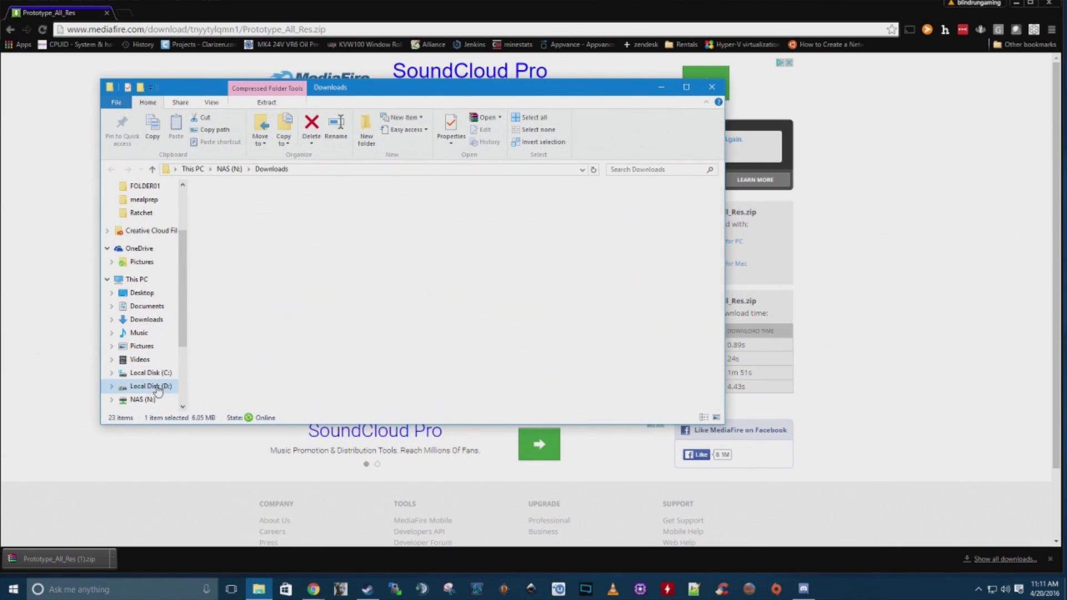
pyautogui.scroll(-7, 264, 311)
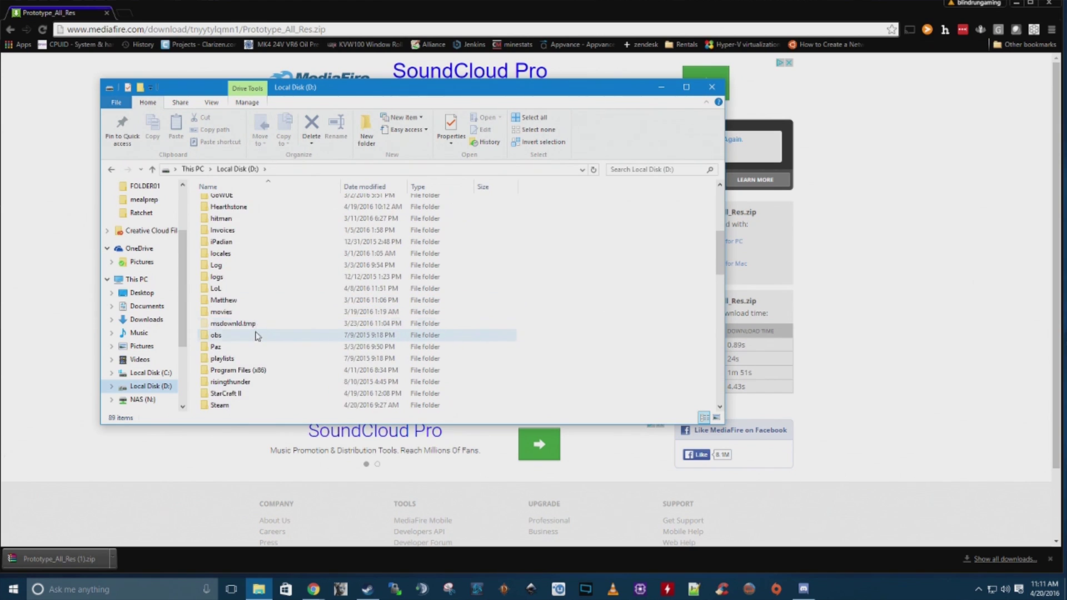
pyautogui.scroll(-1, 257, 337)
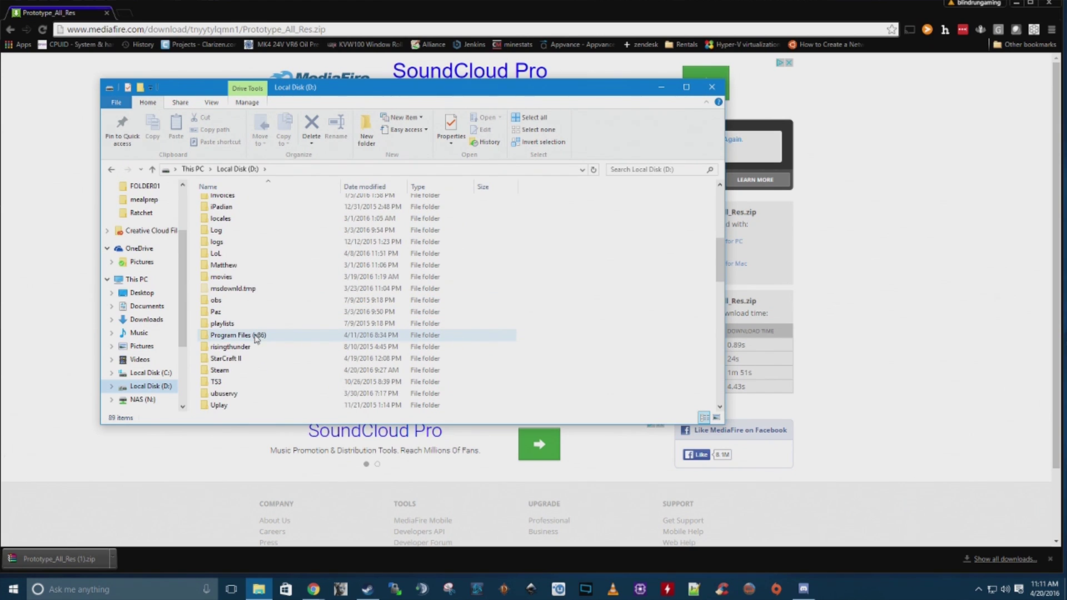
pyautogui.scroll(-2, 257, 338)
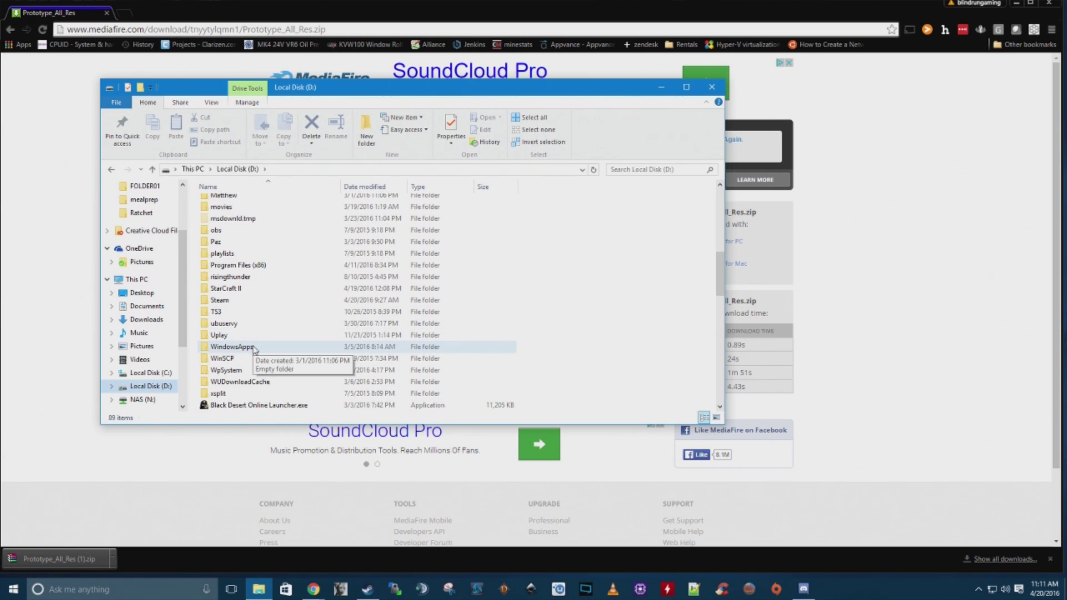
pyautogui.scroll(1, 253, 277)
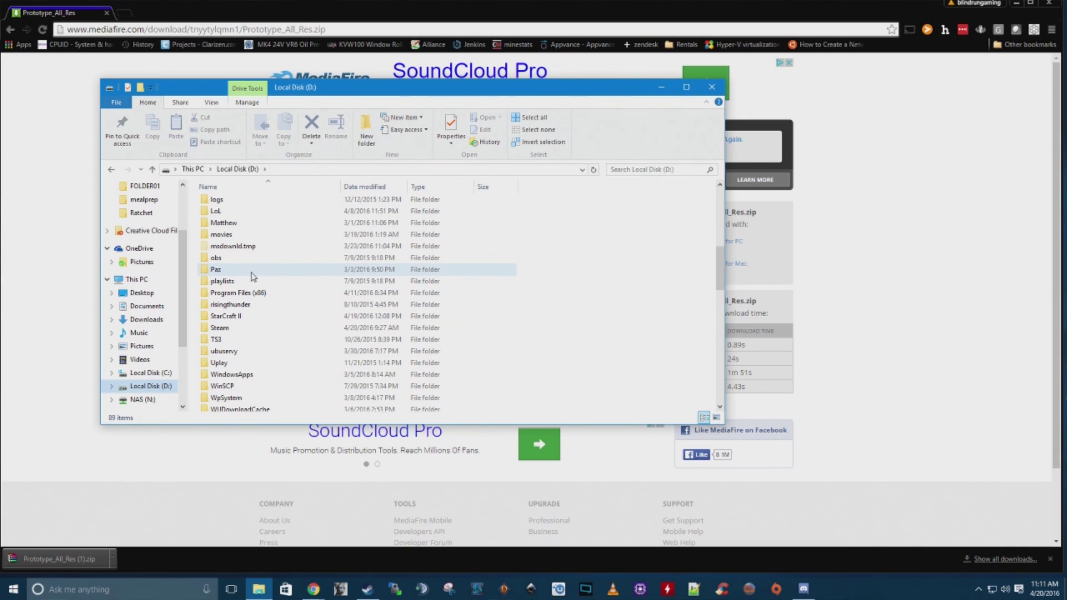
pyautogui.scroll(1, 251, 280)
pyautogui.click(249, 303)
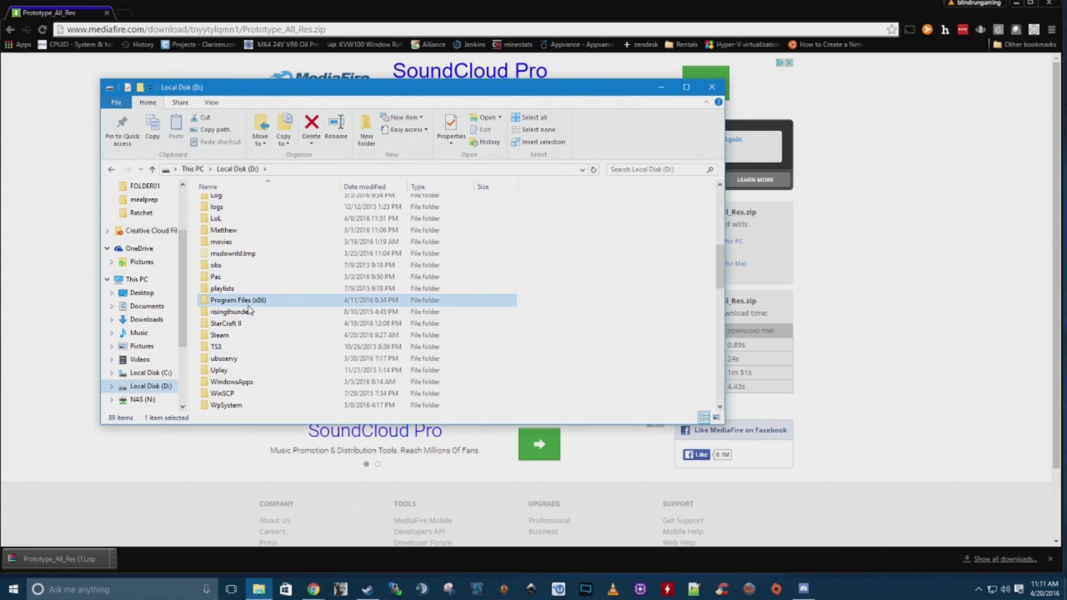
pyautogui.doubleClick(261, 300)
pyautogui.click(113, 171)
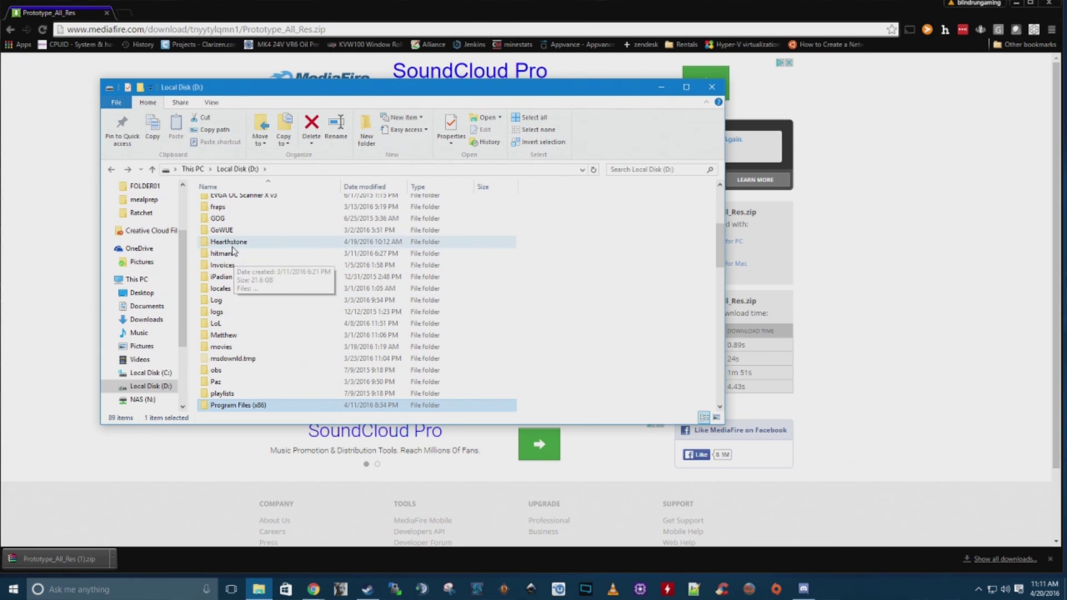
pyautogui.scroll(2, 240, 295)
pyautogui.scroll(-3, 242, 319)
# Open Steam > steamapps > common > Prototype on drive D
pyautogui.doubleClick(245, 371)
pyautogui.scroll(-1, 243, 320)
pyautogui.scroll(-2, 243, 321)
pyautogui.doubleClick(244, 312)
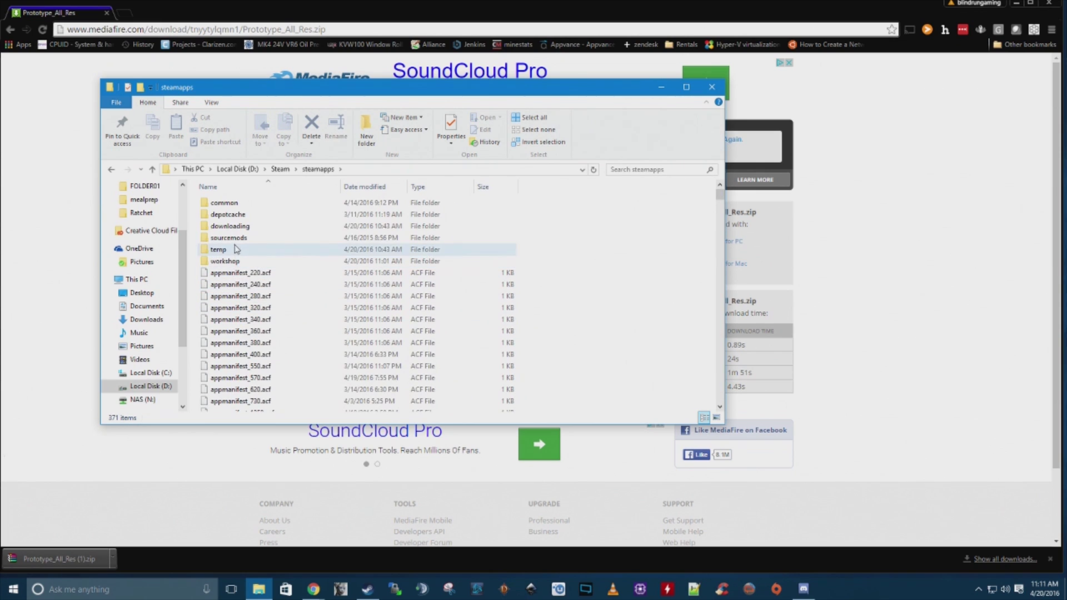
pyautogui.doubleClick(239, 204)
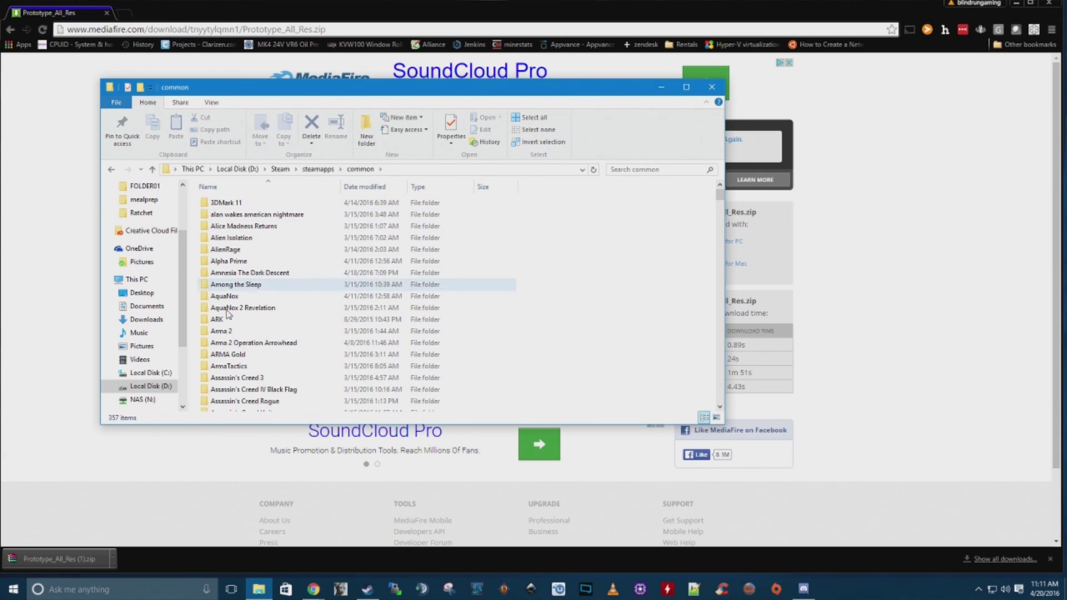
pyautogui.scroll(-5, 236, 321)
pyautogui.scroll(-20, 237, 321)
pyautogui.scroll(-20, 237, 321)
pyautogui.scroll(-1, 237, 320)
pyautogui.scroll(4, 238, 320)
pyautogui.doubleClick(232, 284)
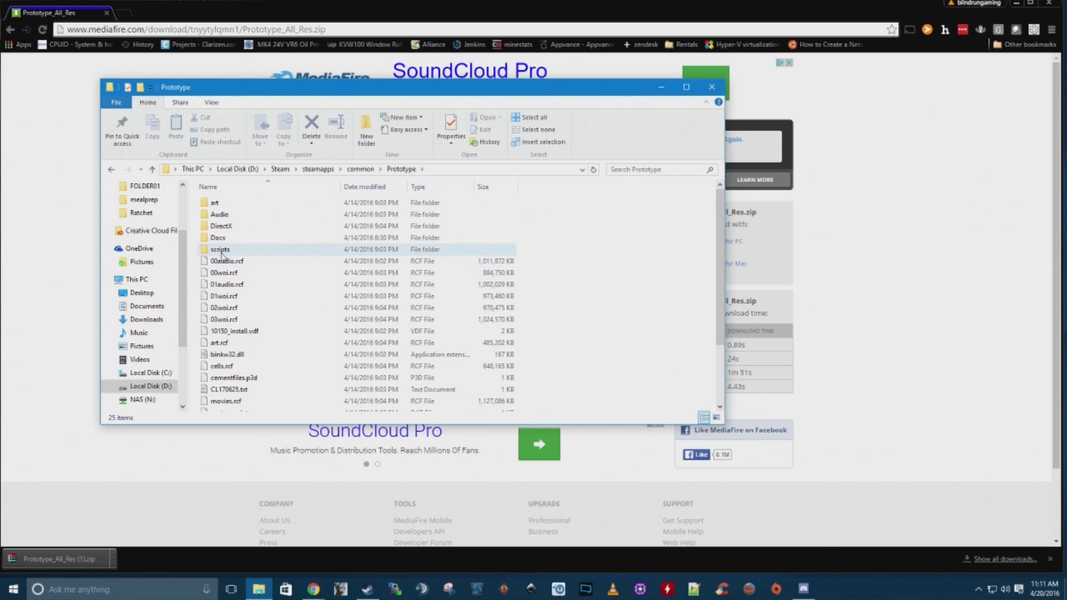
# Copy prototypeenginef.dll from the Prototype game folder
pyautogui.scroll(-3, 253, 315)
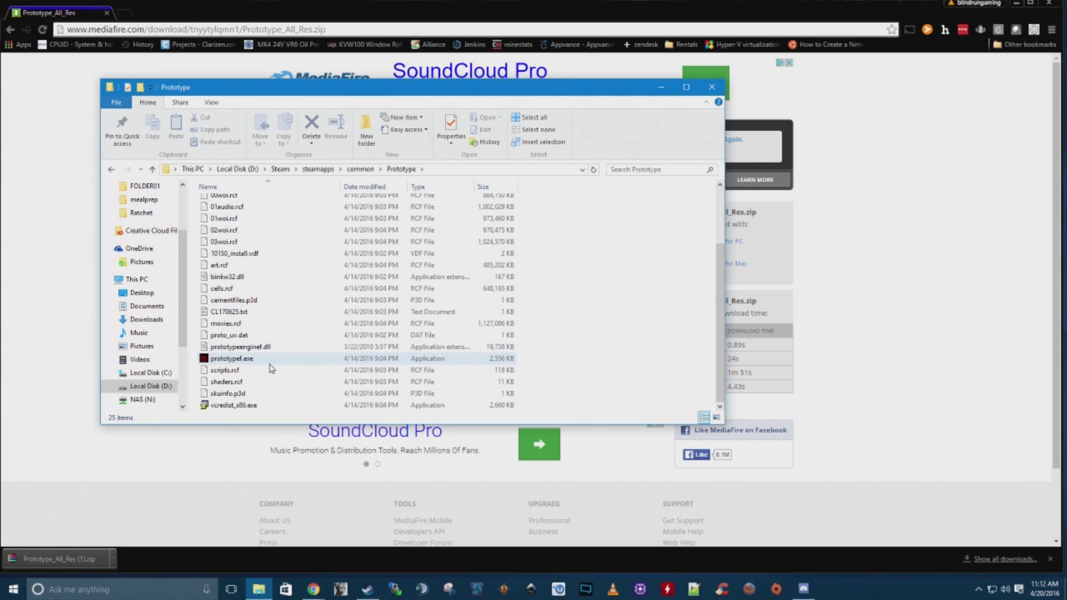
pyautogui.scroll(2, 274, 310)
pyautogui.scroll(-2, 274, 310)
pyautogui.moveTo(262, 354)
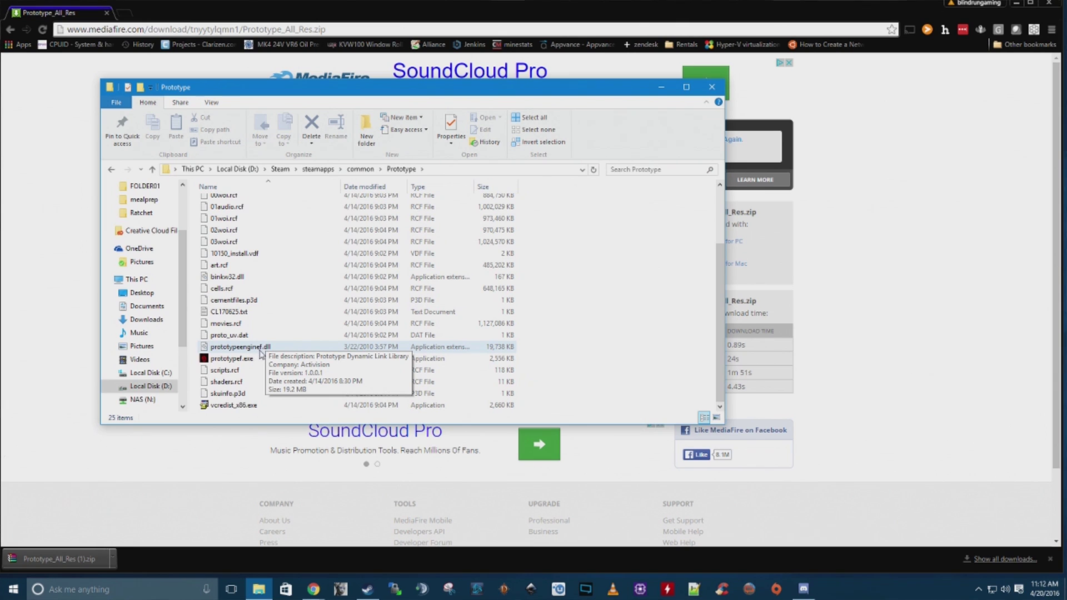
pyautogui.rightClick(266, 348)
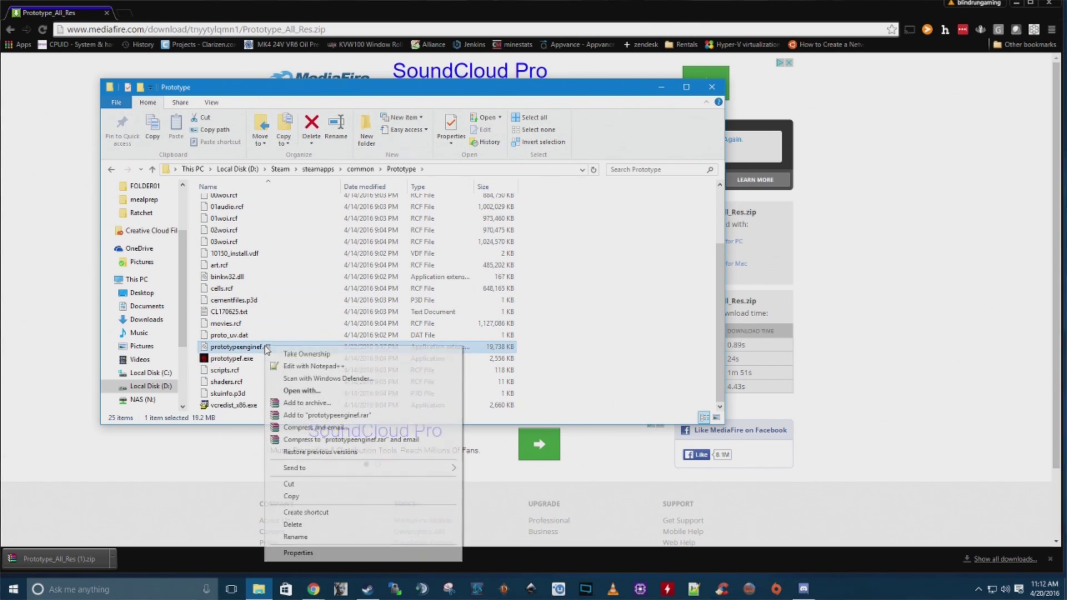
pyautogui.click(300, 497)
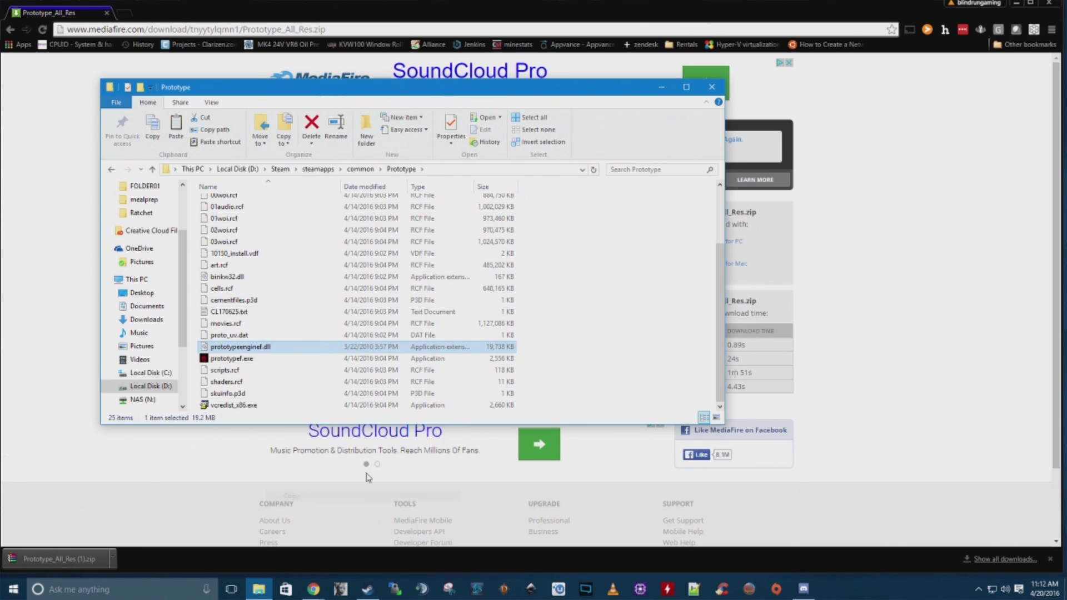
# Paste prototypeenginef.dll onto the desktop as a backup
pyautogui.doubleClick(1005, 15)
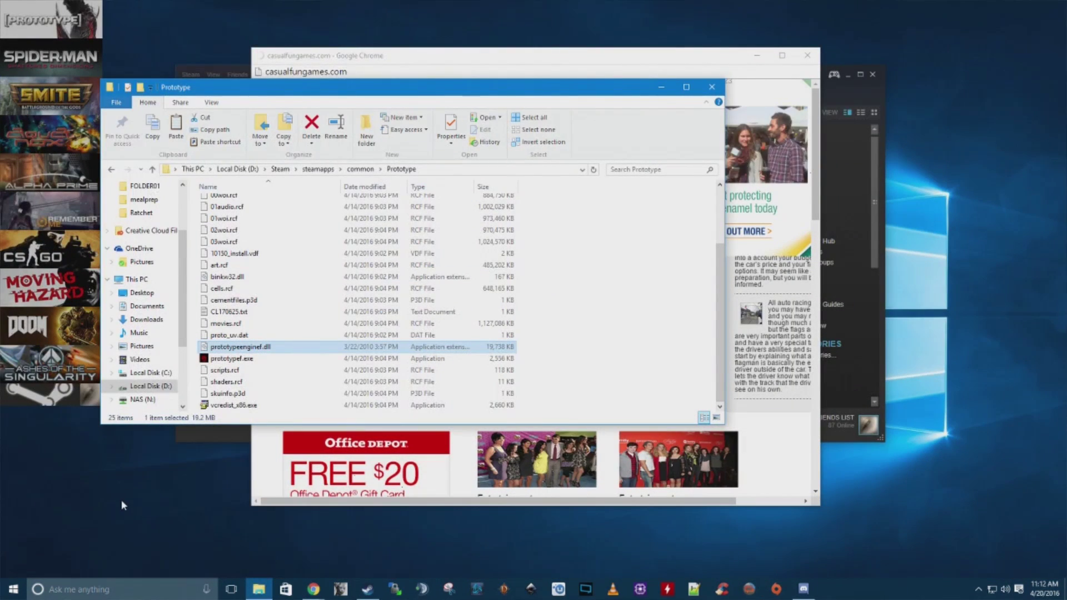
pyautogui.rightClick(122, 500)
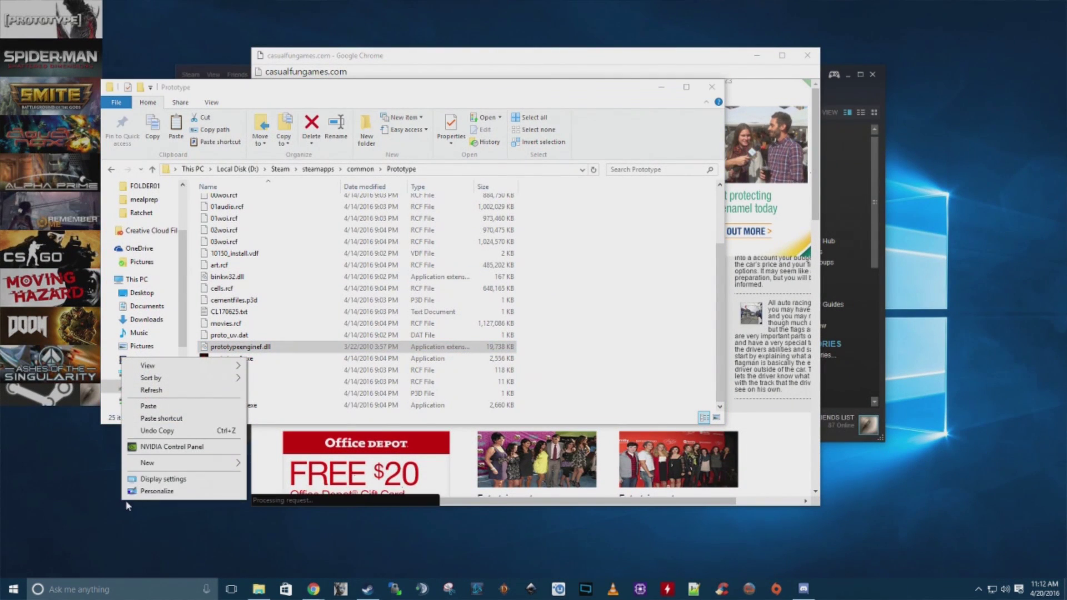
pyautogui.click(148, 407)
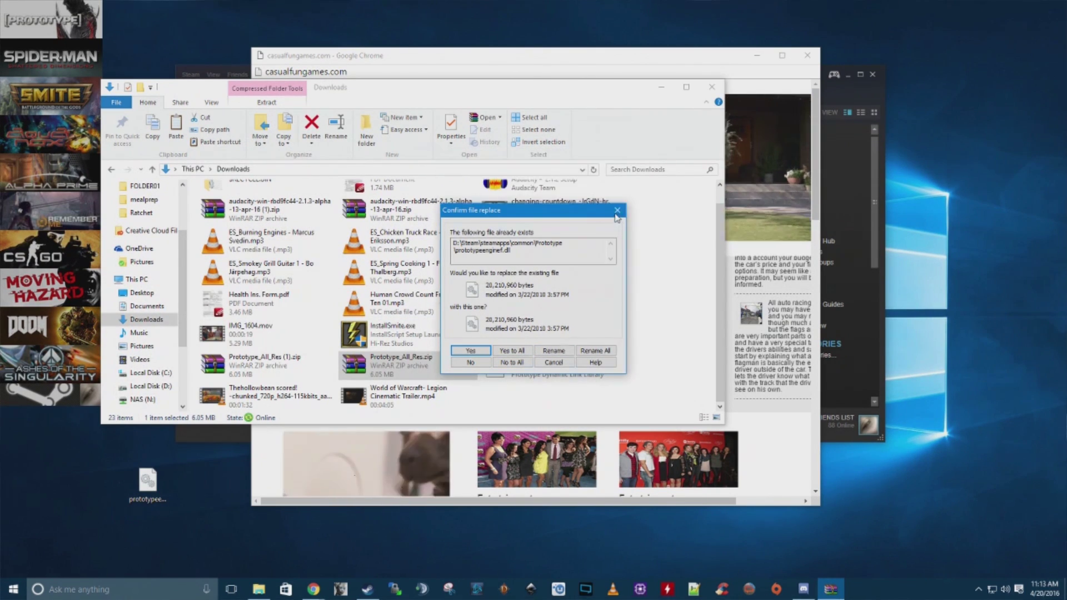
# Dismiss the file-replace prompt, close the Downloads window and Chrome, then play Prototype from Steam
pyautogui.click(470, 351)
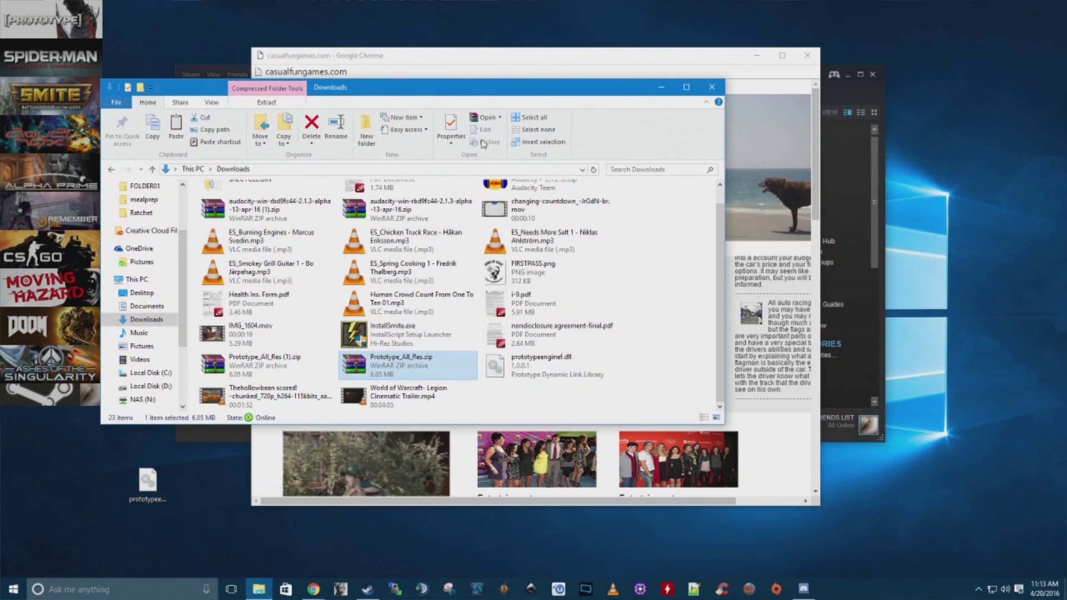
pyautogui.click(711, 87)
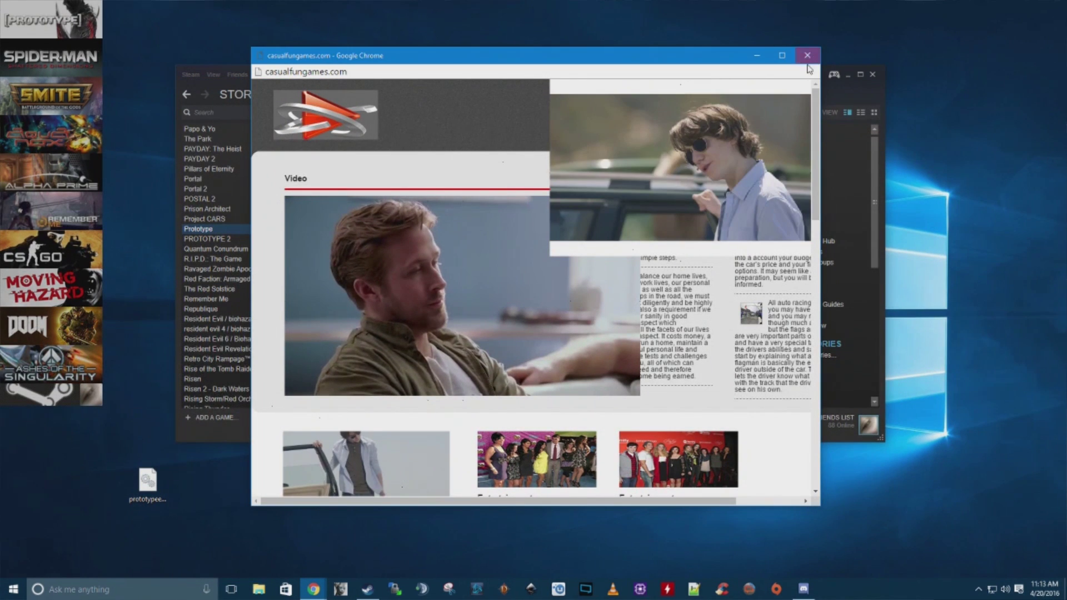
pyautogui.click(807, 56)
pyautogui.scroll(3, 248, 239)
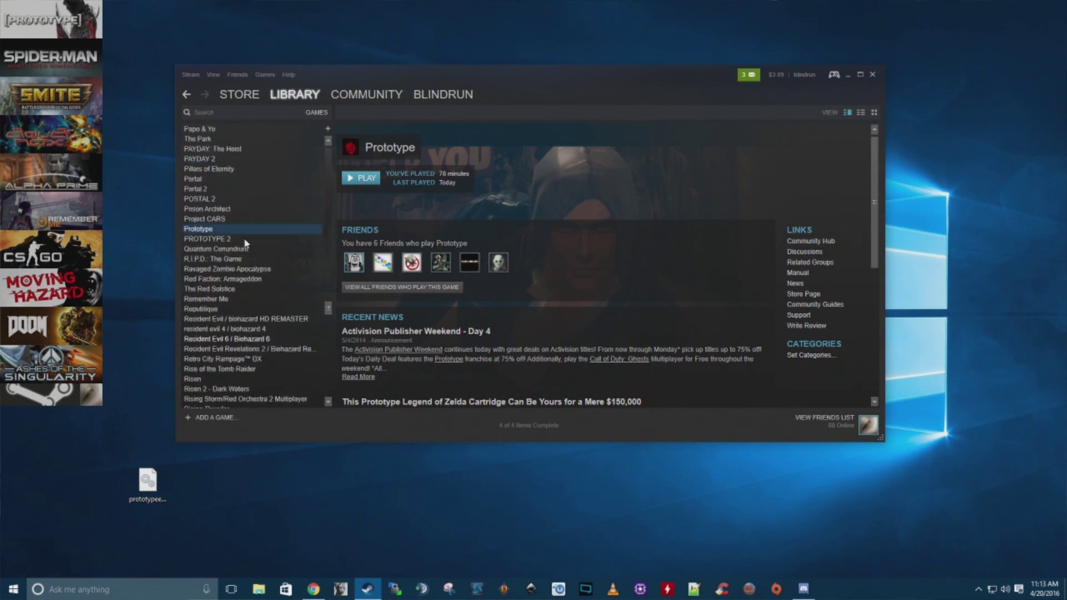
pyautogui.click(362, 179)
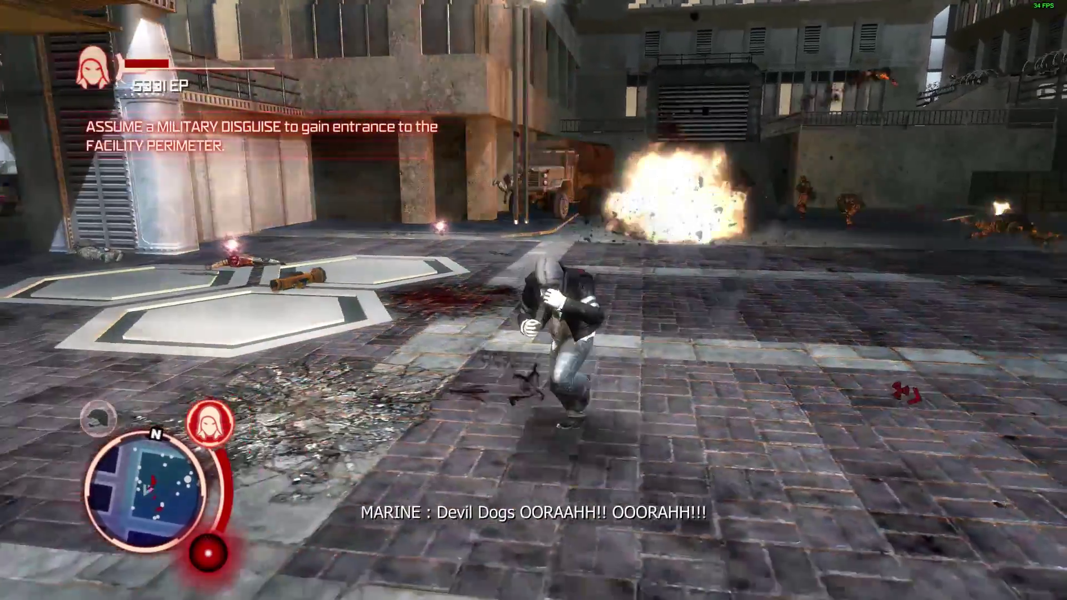
# Charge, leap on and consume marines, then lock onto and strike soldiers, raising EP to 5373
pyautogui.press('w')
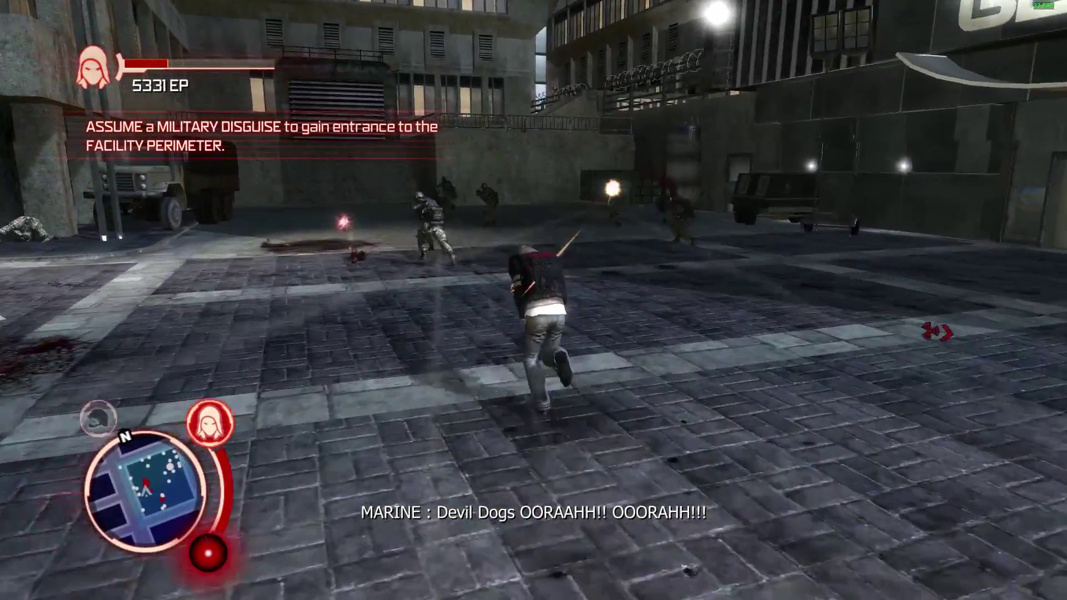
pyautogui.press('space')
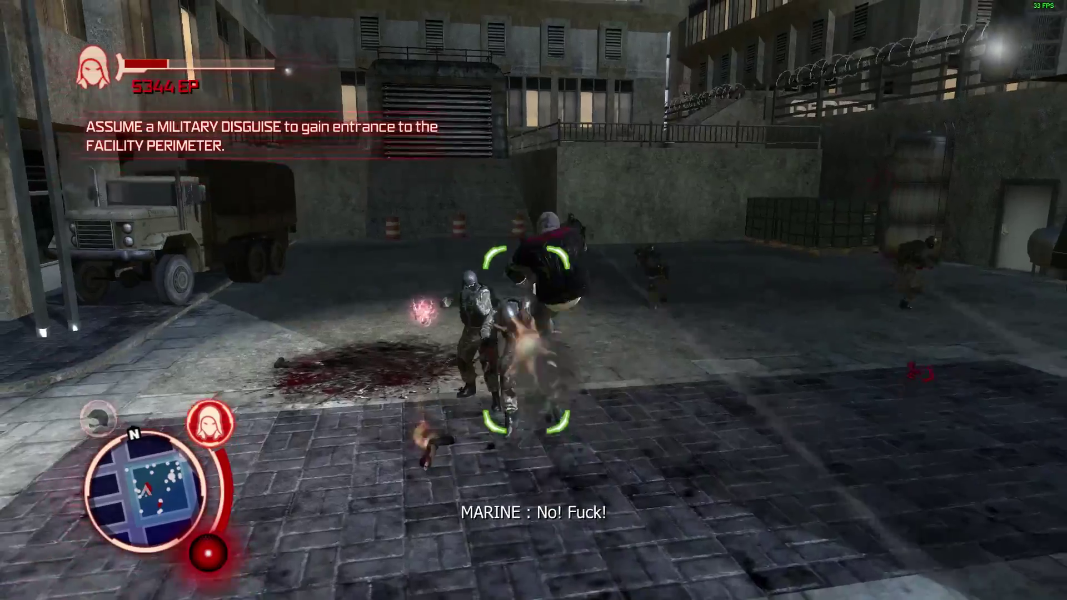
pyautogui.press('w')
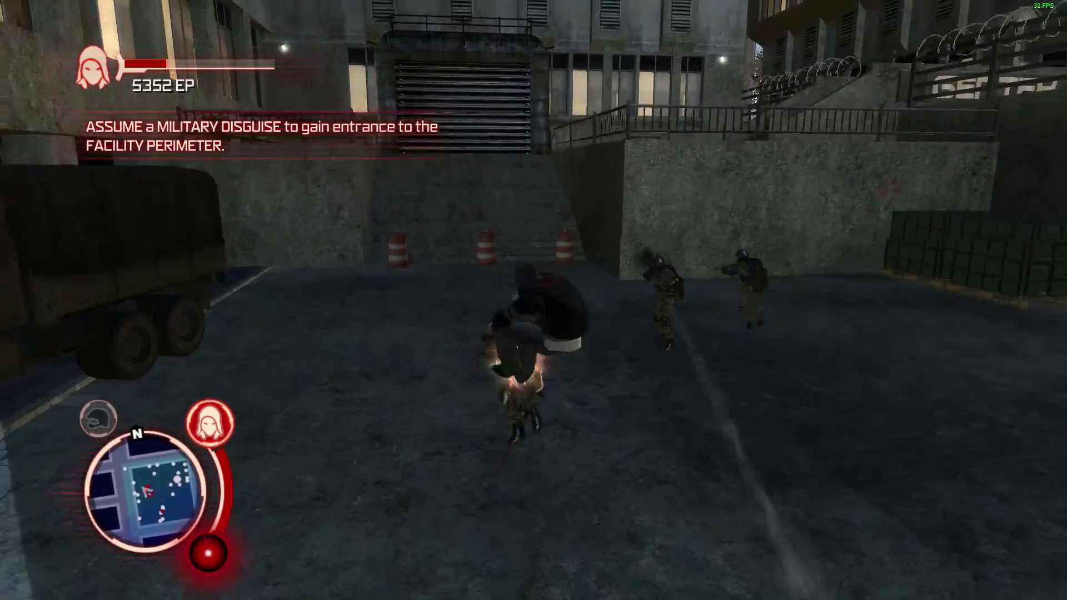
pyautogui.press('w')
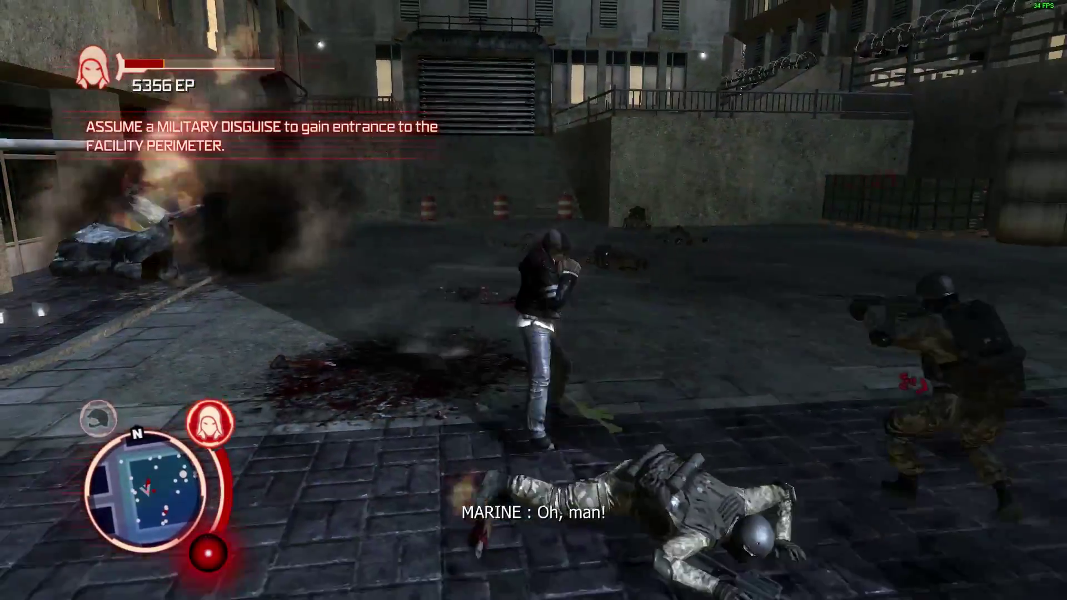
pyautogui.click(533, 300)
pyautogui.press('w')
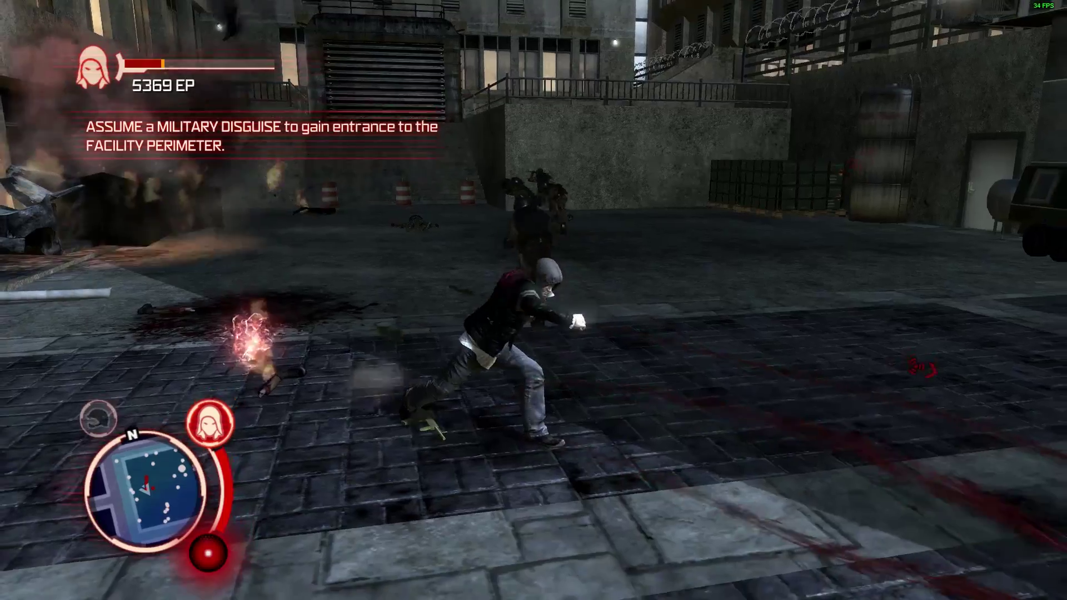
pyautogui.press('w')
pyautogui.click(534, 301)
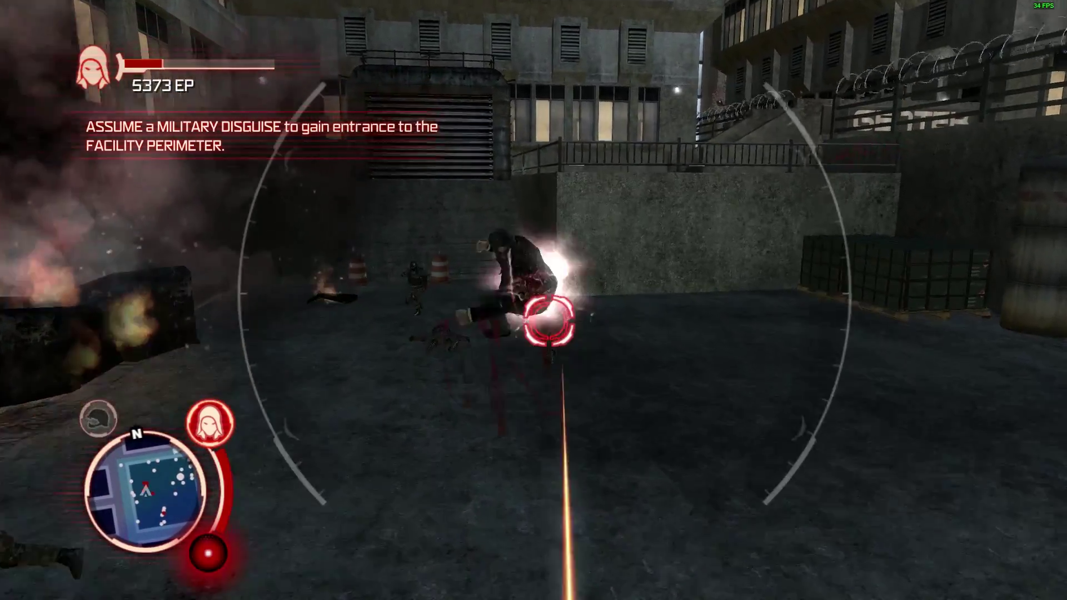